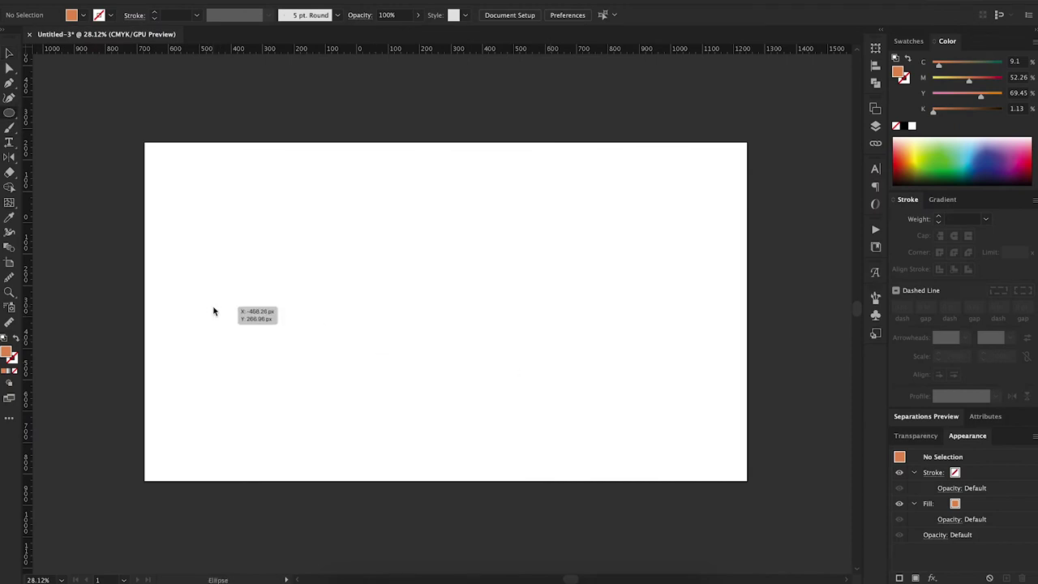
Draw a black circle on the artboard's left side and centre it horizontally
key(v)
drag(446, 299, 447, 300)
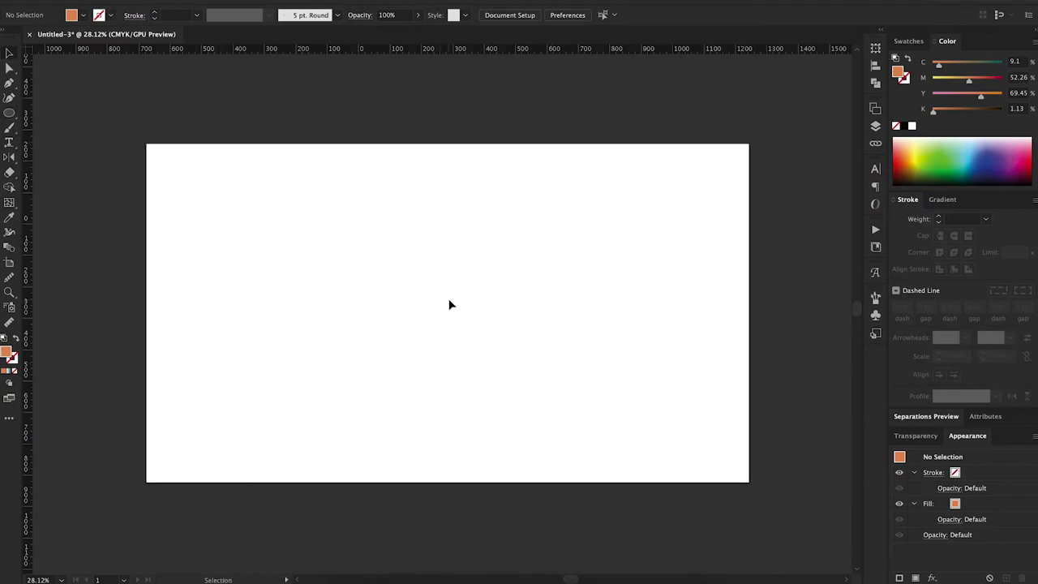
drag(205, 312, 250, 357)
key(v)
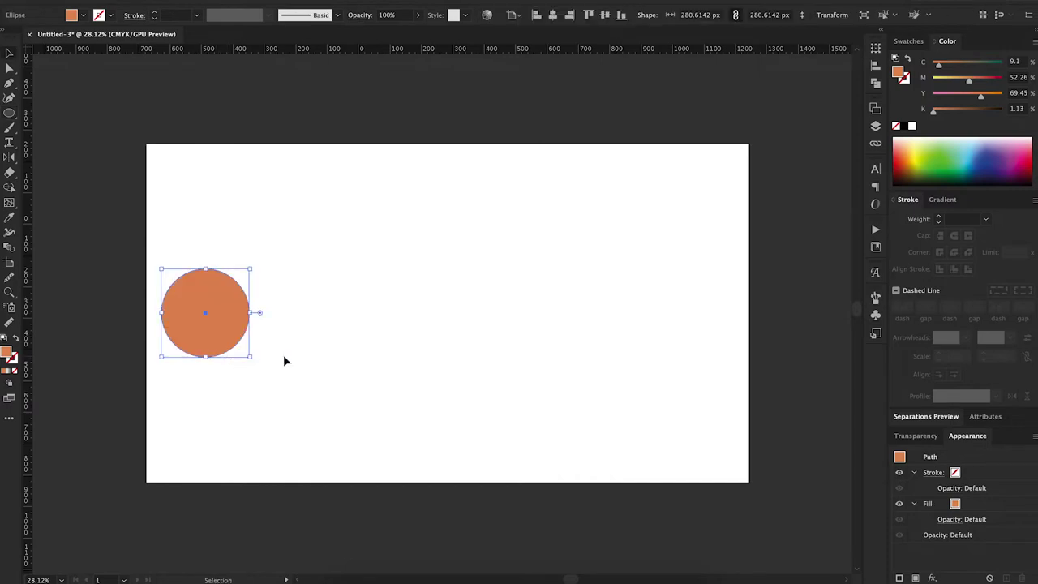
click(906, 124)
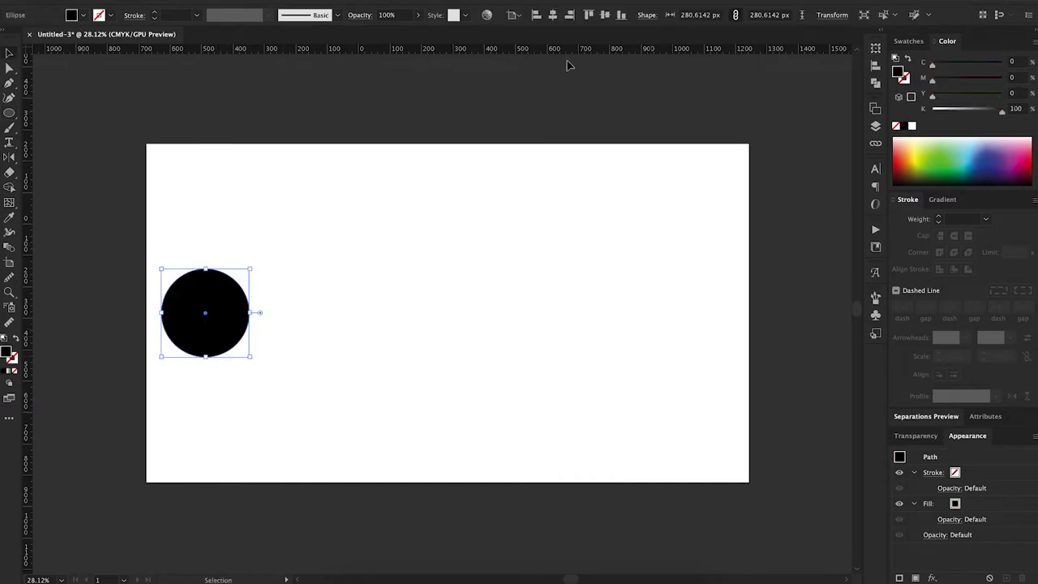
click(569, 15)
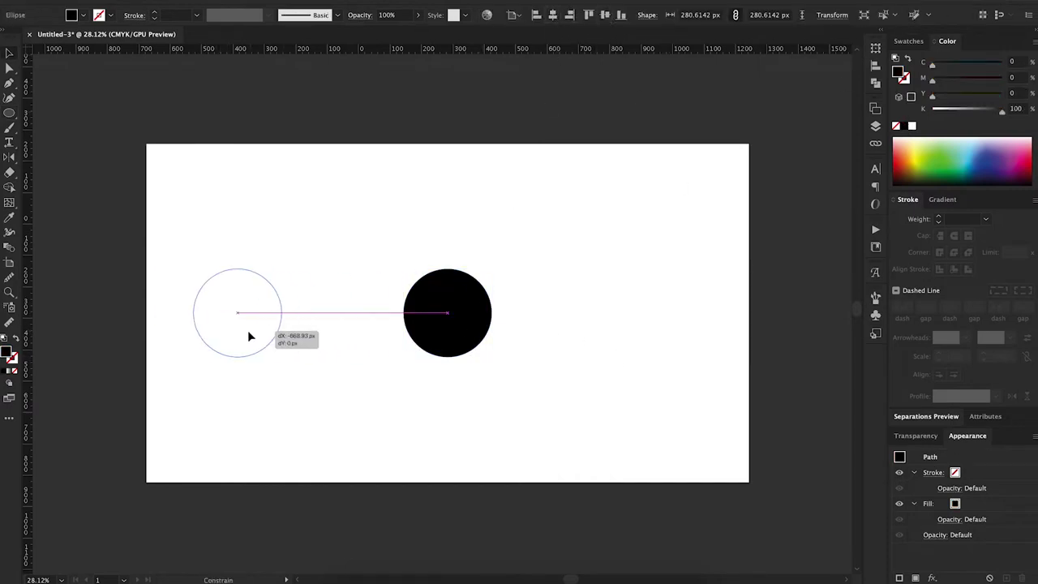
Copy the circle to the right side, centre the grouped pair, then ungroup and reselect the left circle
mouse_move(463, 328)
mouse_down()
mouse_move(225, 329)
mouse_move(674, 349)
mouse_up()
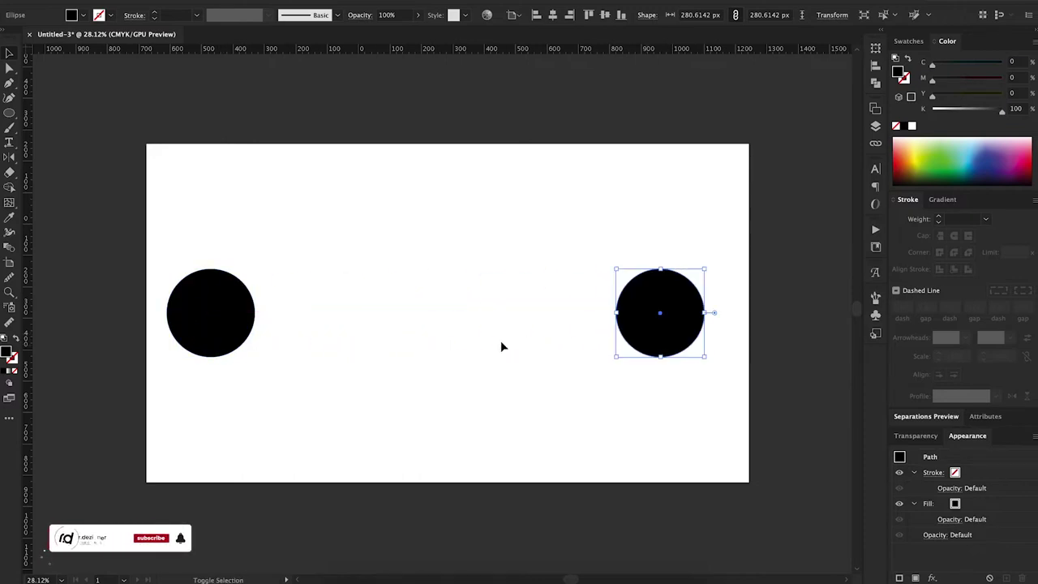
shift+click(248, 326)
key(ctrl+g)
click(553, 14)
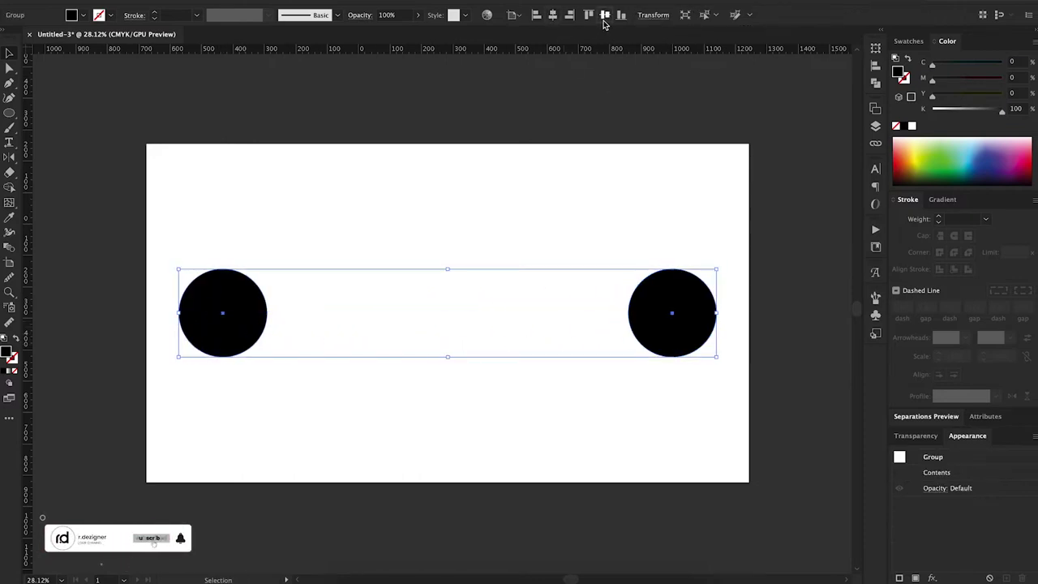
key(ctrl+shift+g)
click(262, 345)
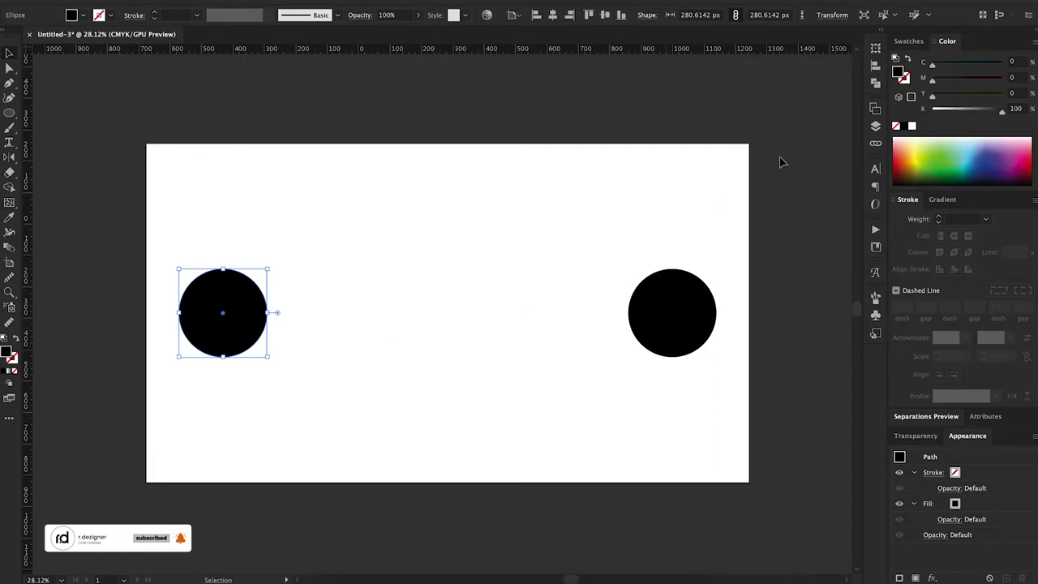
Apply a black-to-white gradient fill to the left circle
click(908, 41)
click(942, 198)
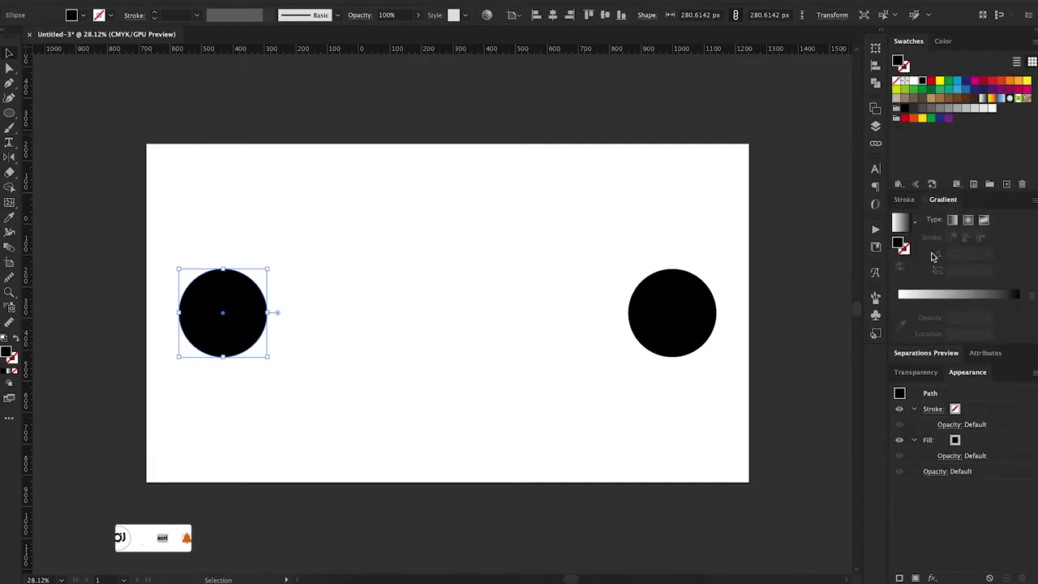
click(958, 313)
click(1018, 318)
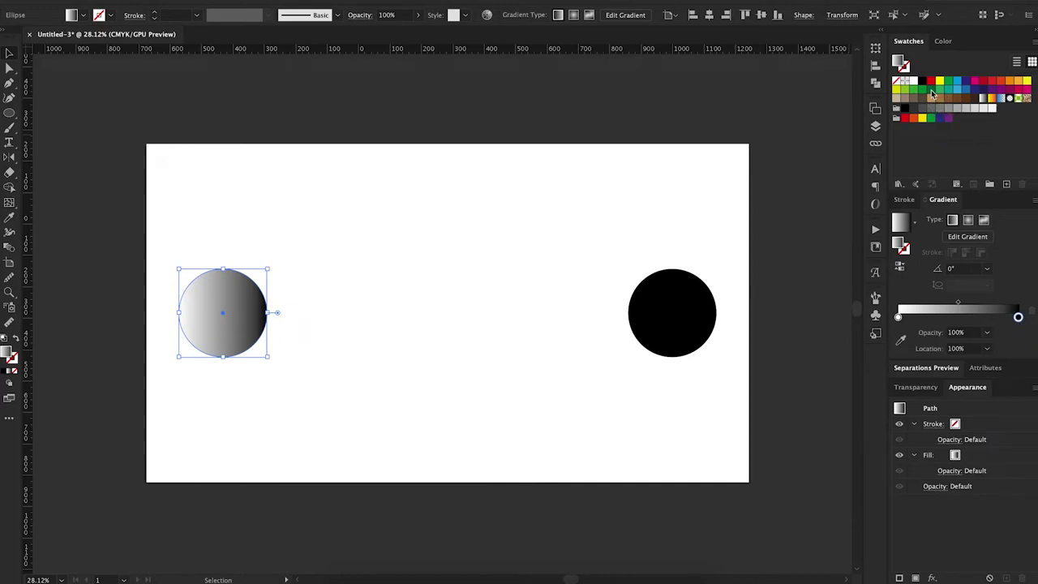
Change the gradient's black stop to green in RGB mode, keeping the gradient fill
double_click(1018, 317)
click(858, 383)
click(858, 360)
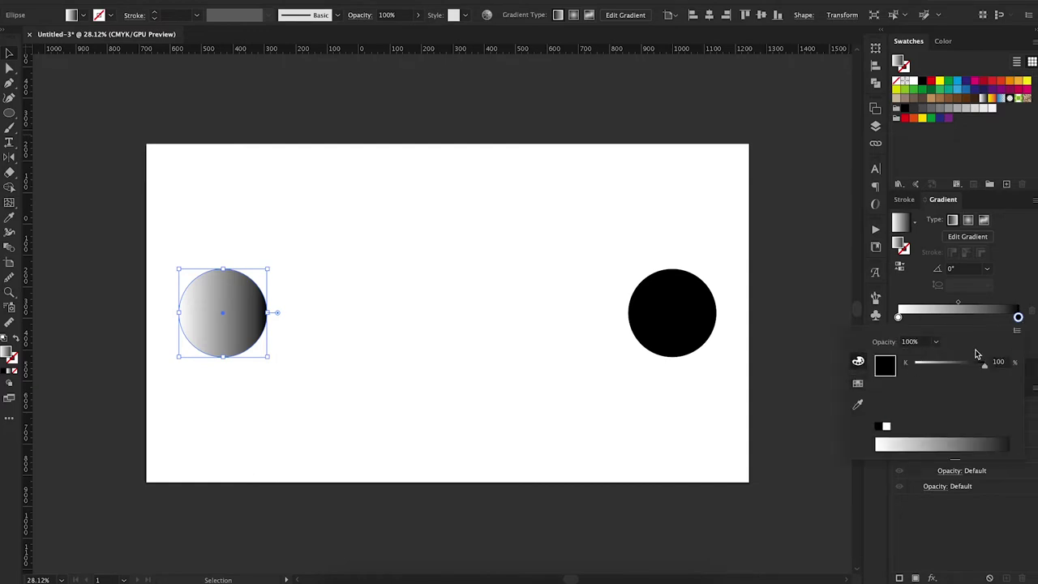
click(1016, 331)
click(978, 382)
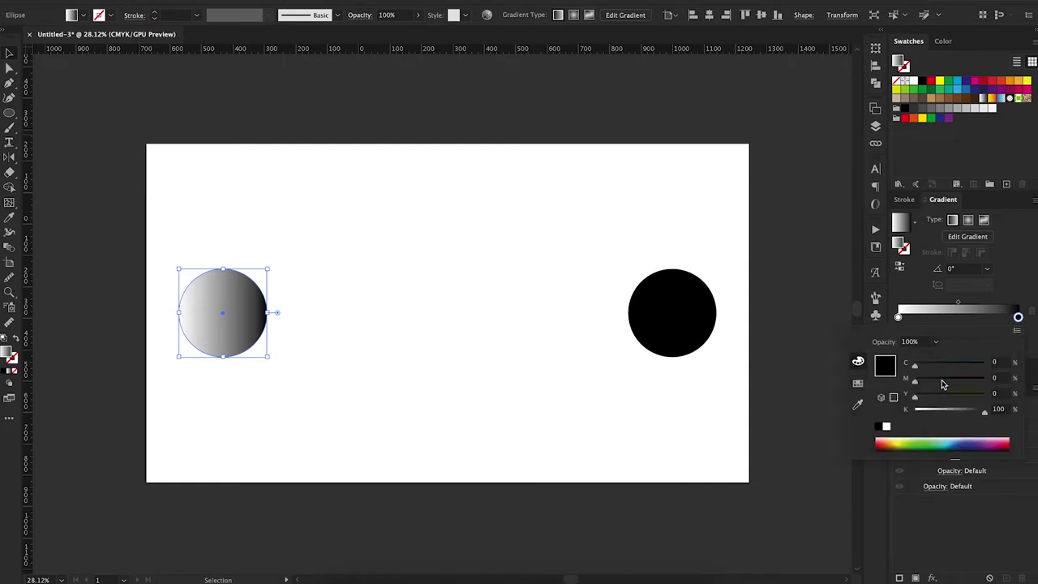
click(1017, 331)
click(988, 357)
drag(962, 383, 968, 389)
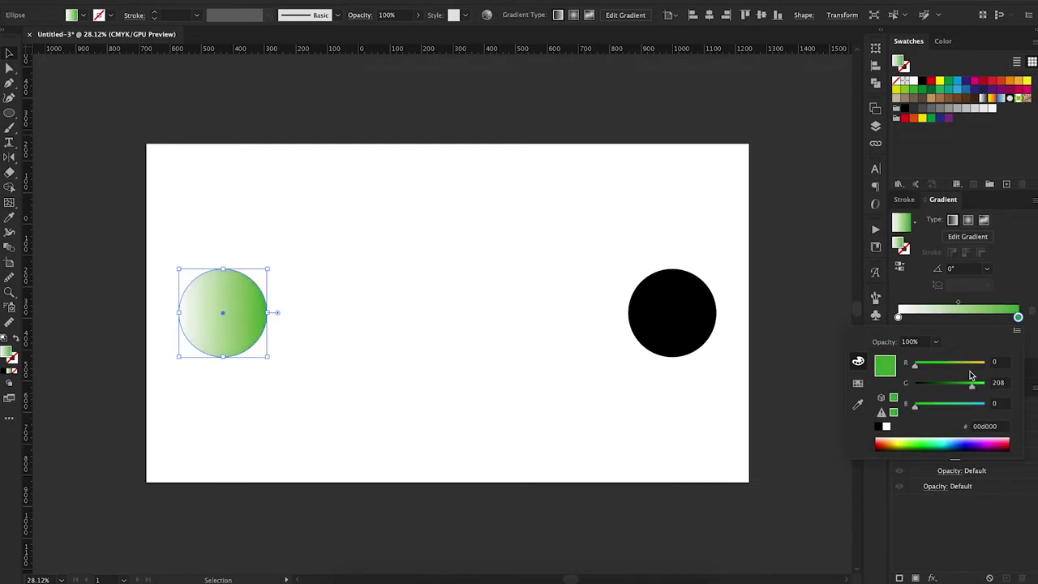
click(945, 306)
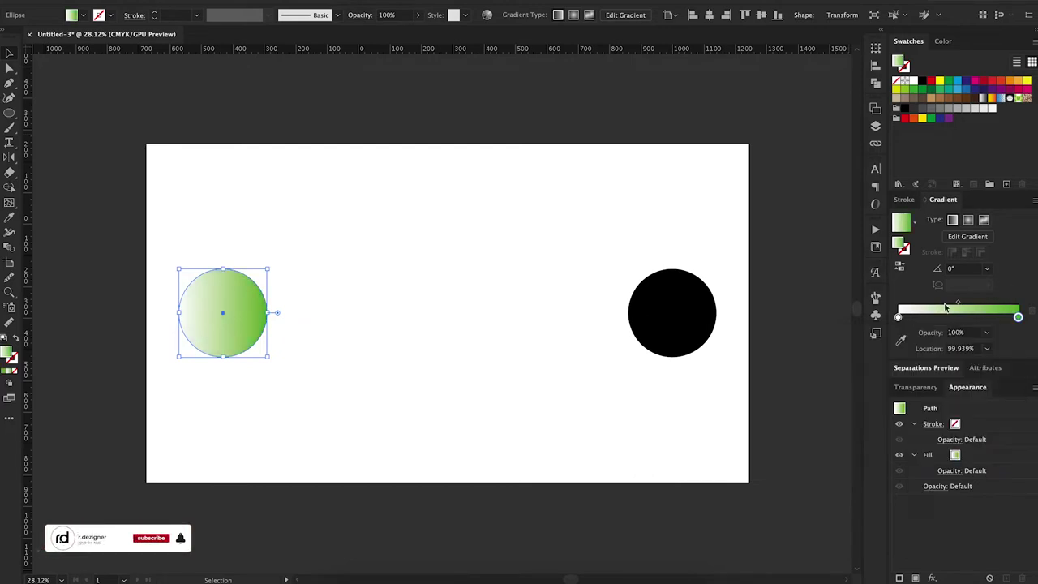
click(929, 98)
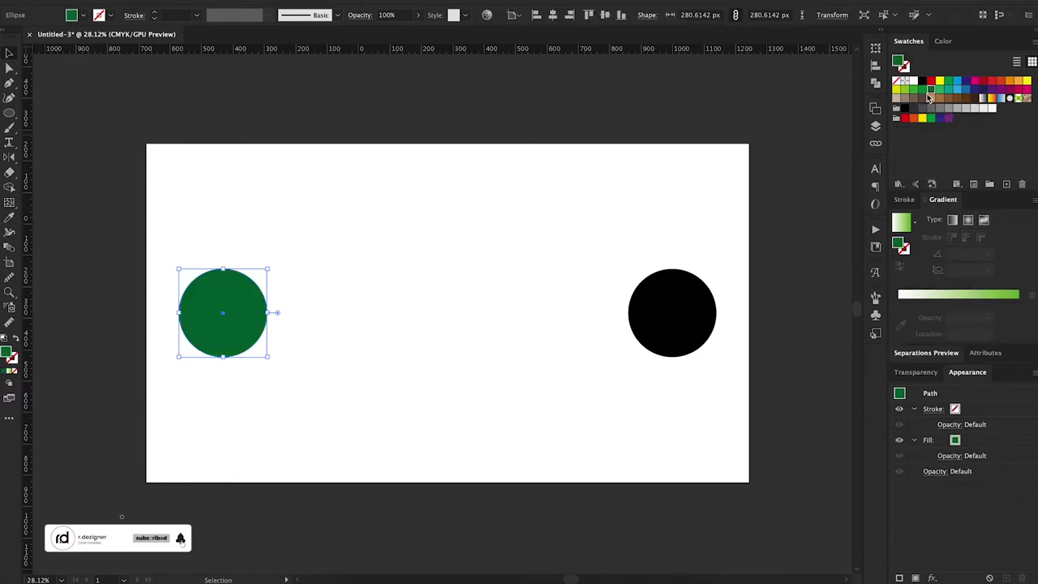
click(957, 294)
Make the other gradient stop a darker green and set the gradient angle to 90°
double_click(898, 317)
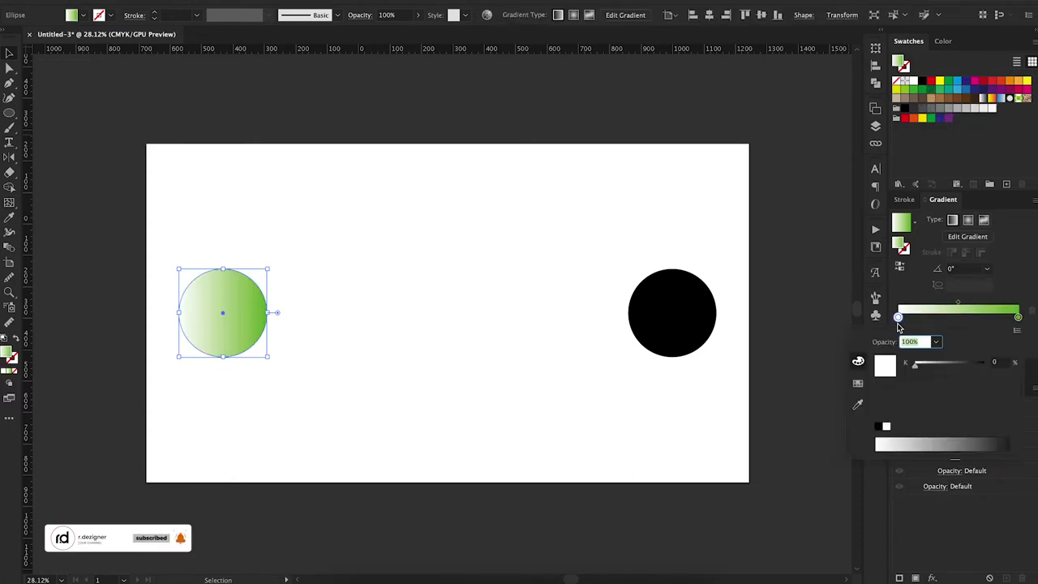
click(858, 383)
click(894, 367)
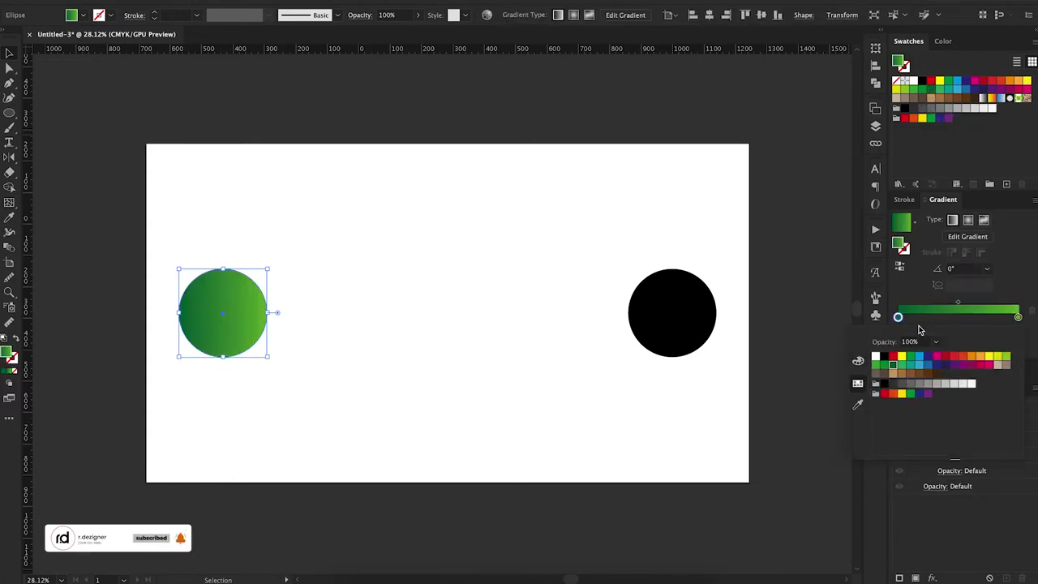
click(858, 360)
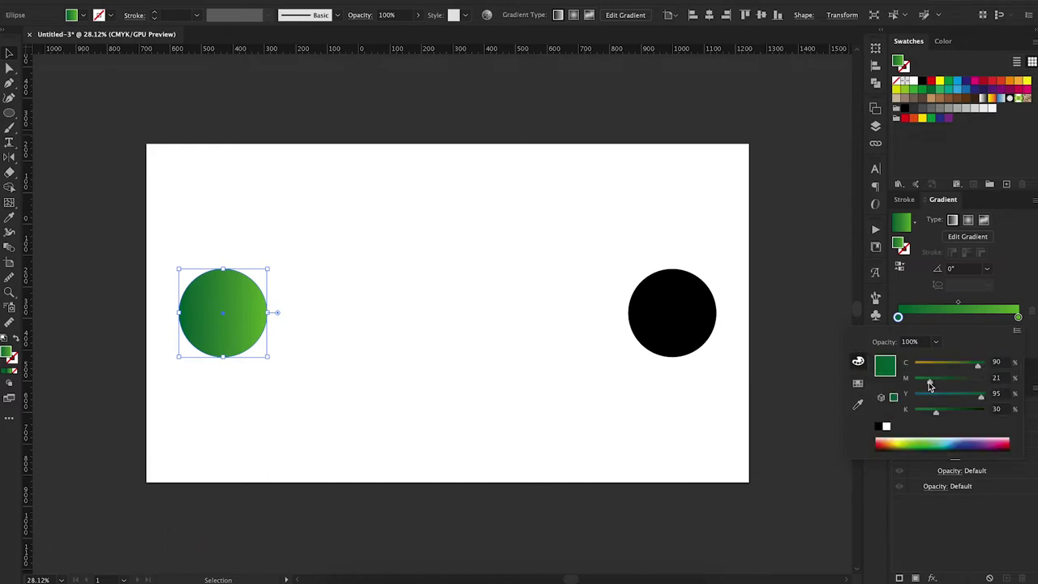
drag(952, 416, 954, 416)
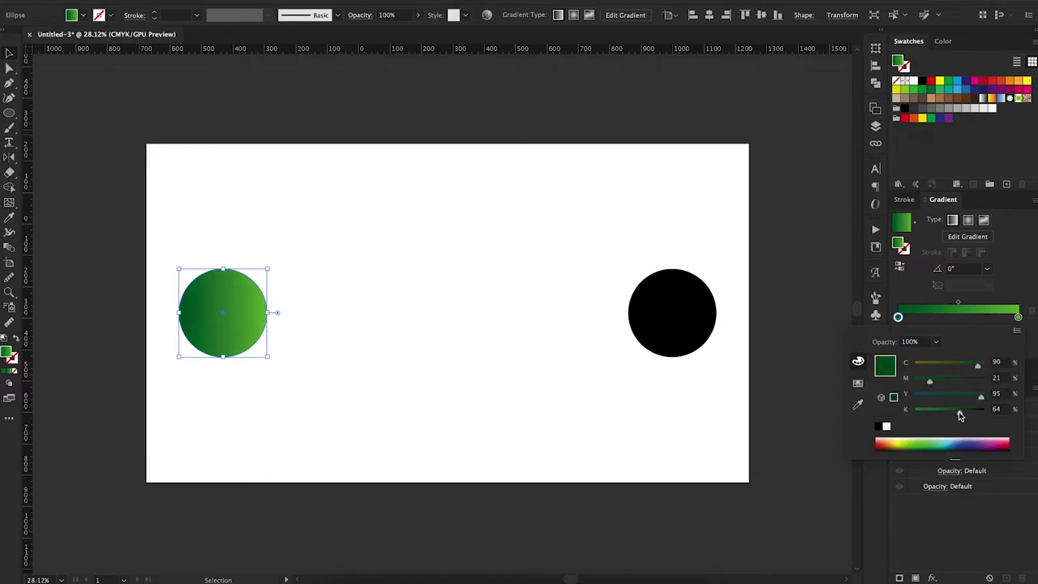
click(974, 272)
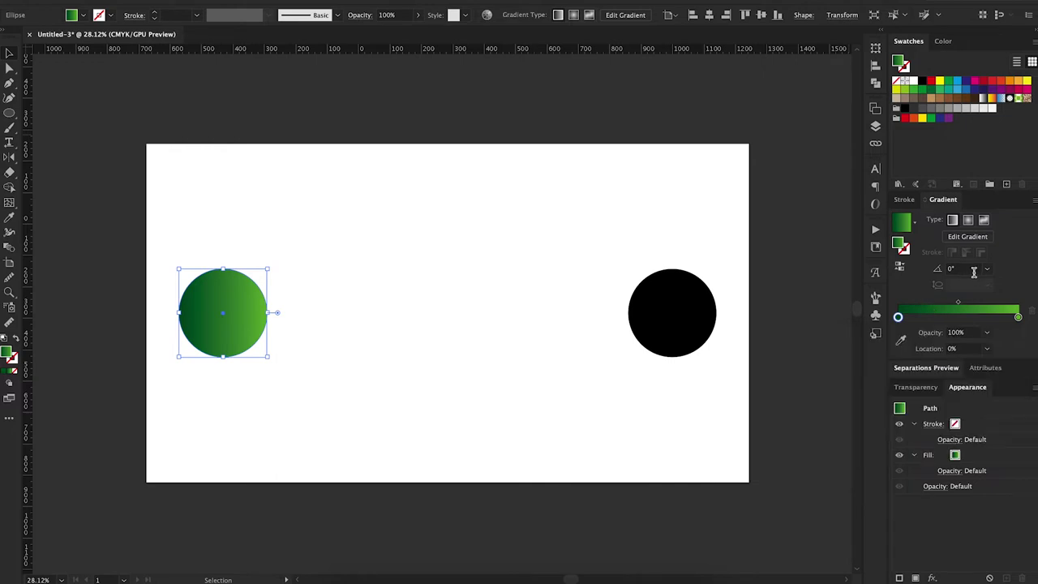
click(987, 269)
click(995, 338)
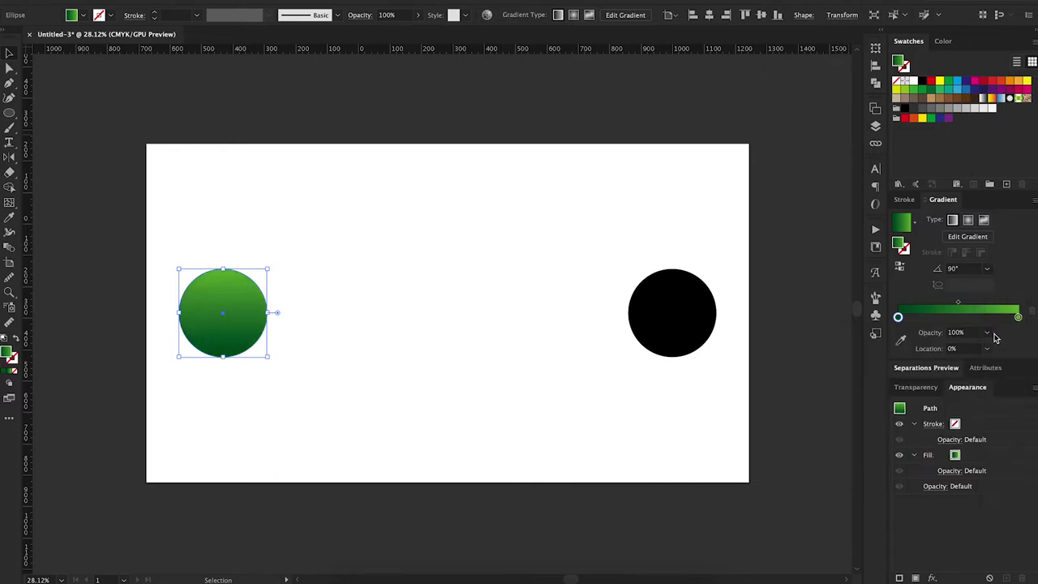
click(360, 326)
Copy the green gradient onto the right circle and make it run vertically at 90°
click(266, 316)
click(639, 325)
key(period)
key(i)
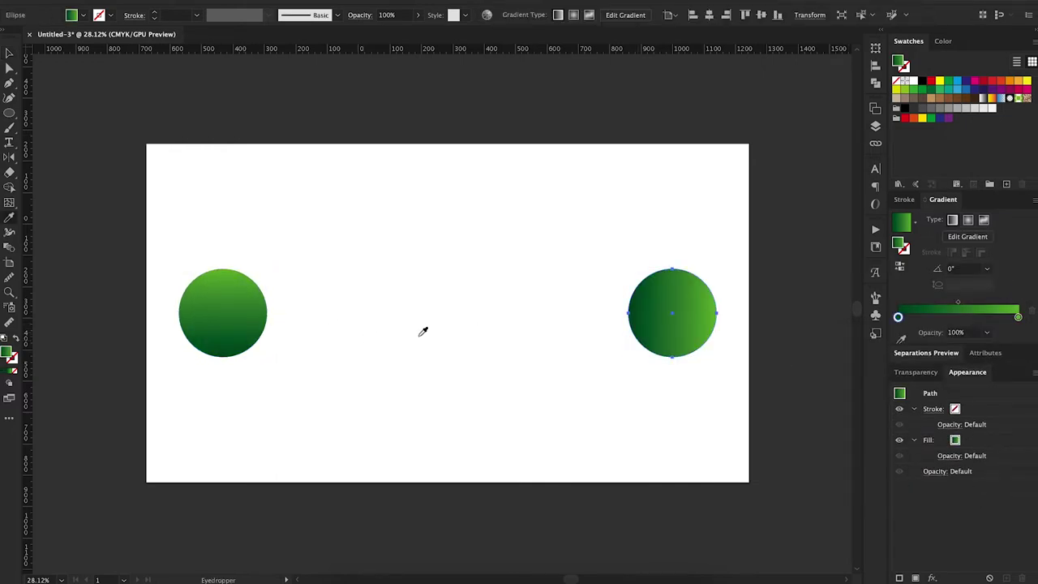
key(v)
click(987, 270)
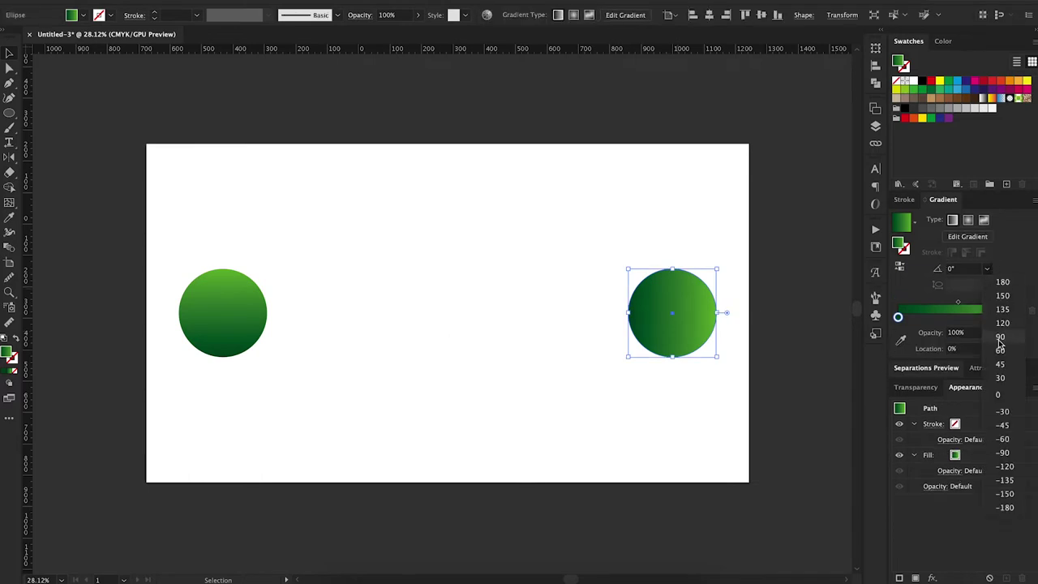
click(1000, 338)
click(370, 370)
Blend the two circles with Specified Steps set to 25, previewed and confirmed
click(241, 338)
shift+click(673, 316)
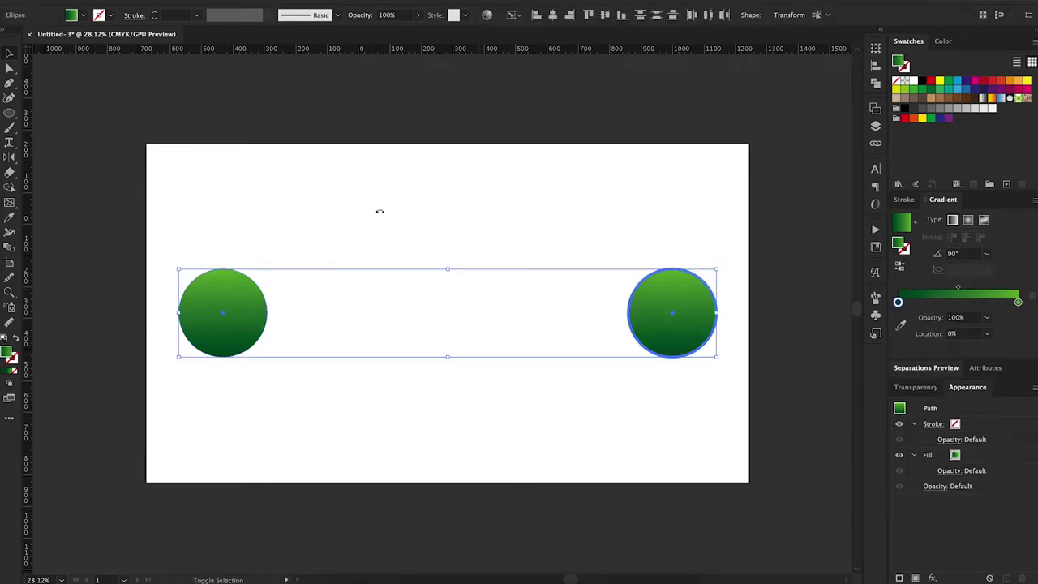
click(288, 328)
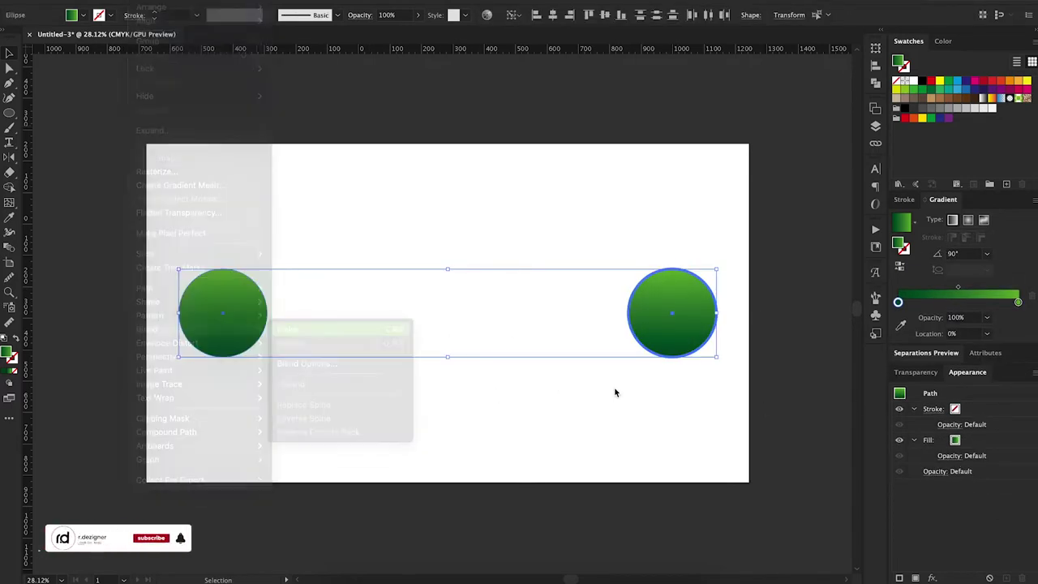
click(154, 1)
mouse_move(147, 329)
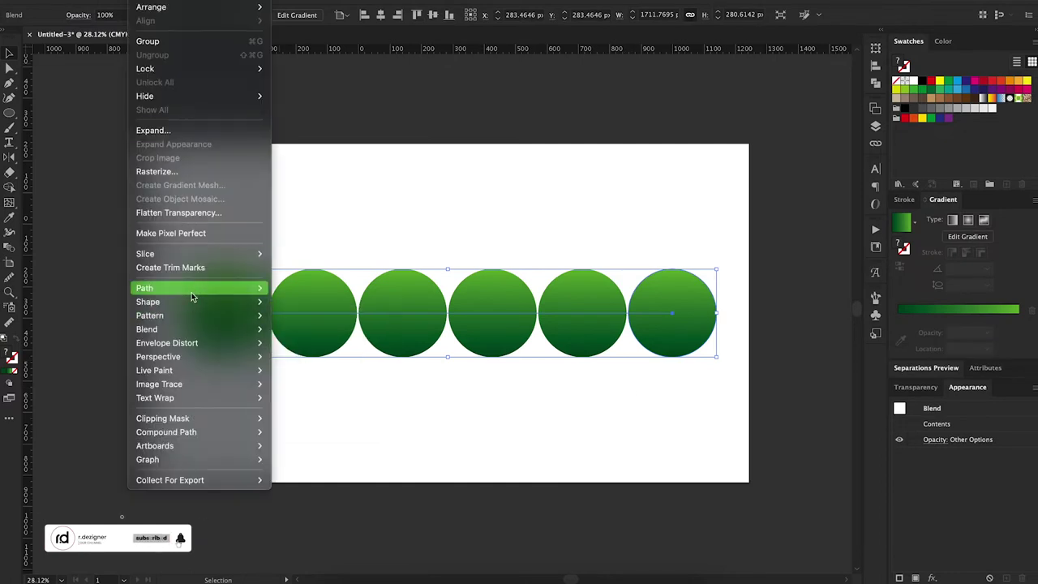
click(307, 363)
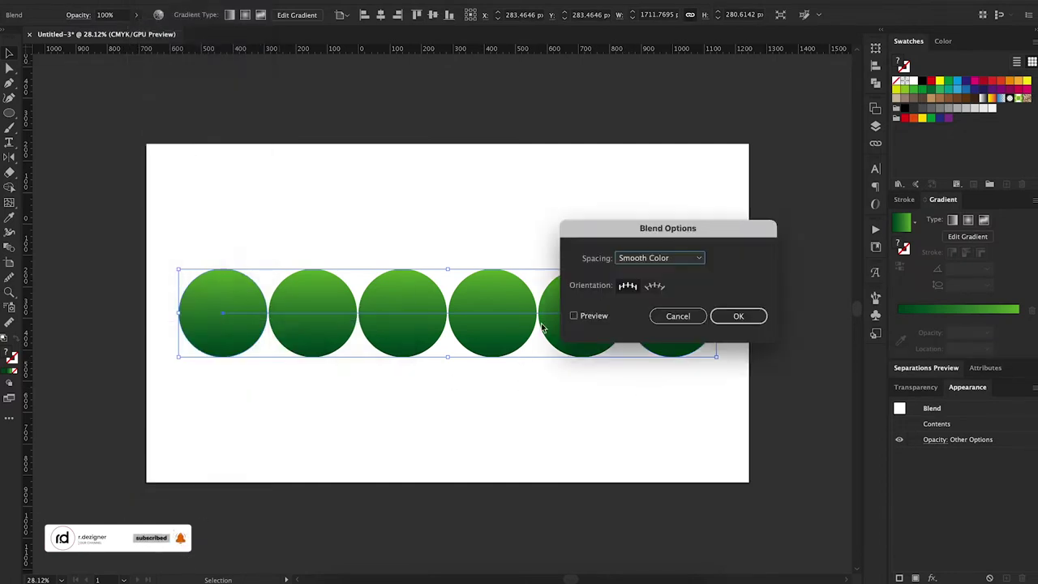
click(660, 258)
click(641, 285)
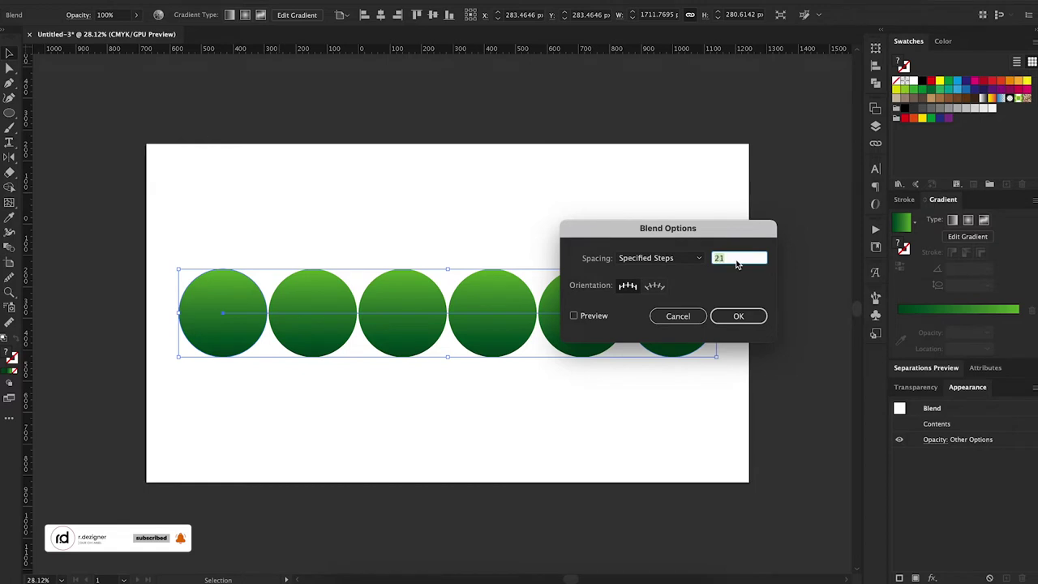
click(573, 315)
double_click(719, 258)
text(25)
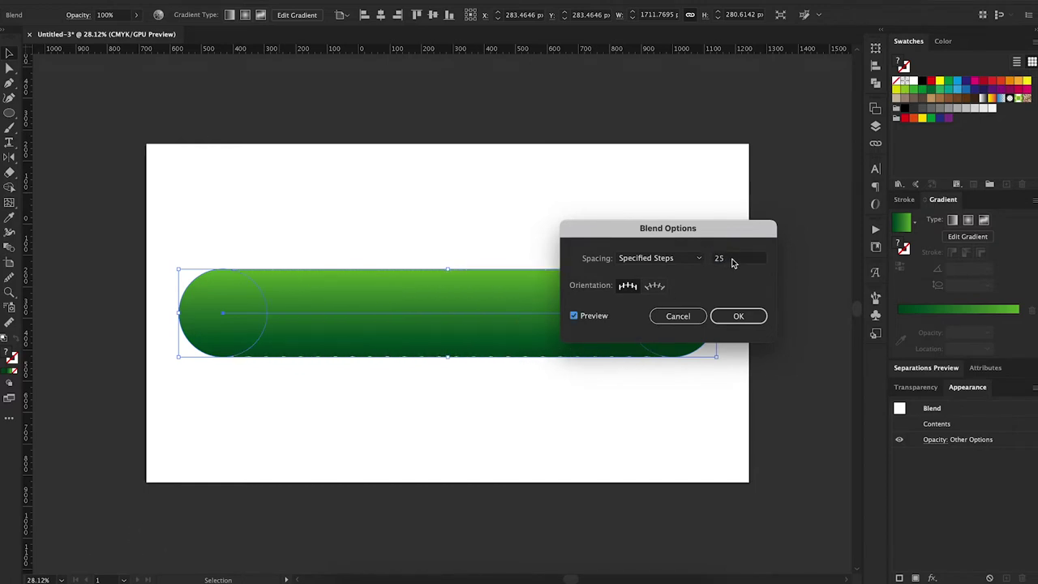
click(738, 316)
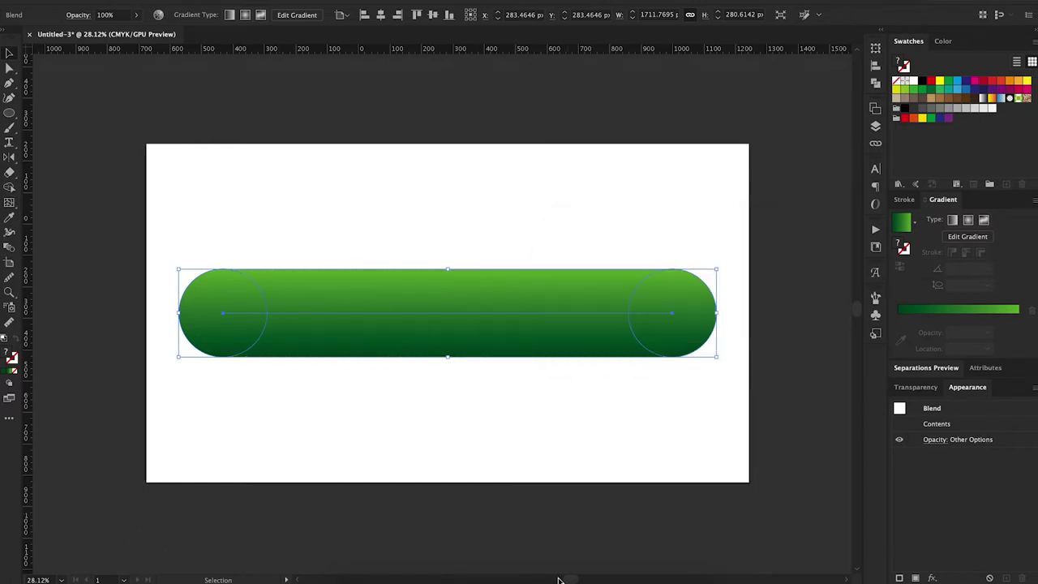
Move the green blend bar up above the artboard
mouse_move(483, 321)
mouse_down()
mouse_move(499, 108)
mouse_move(486, 127)
mouse_up()
scroll(463, 176, down, 1)
click(385, 302)
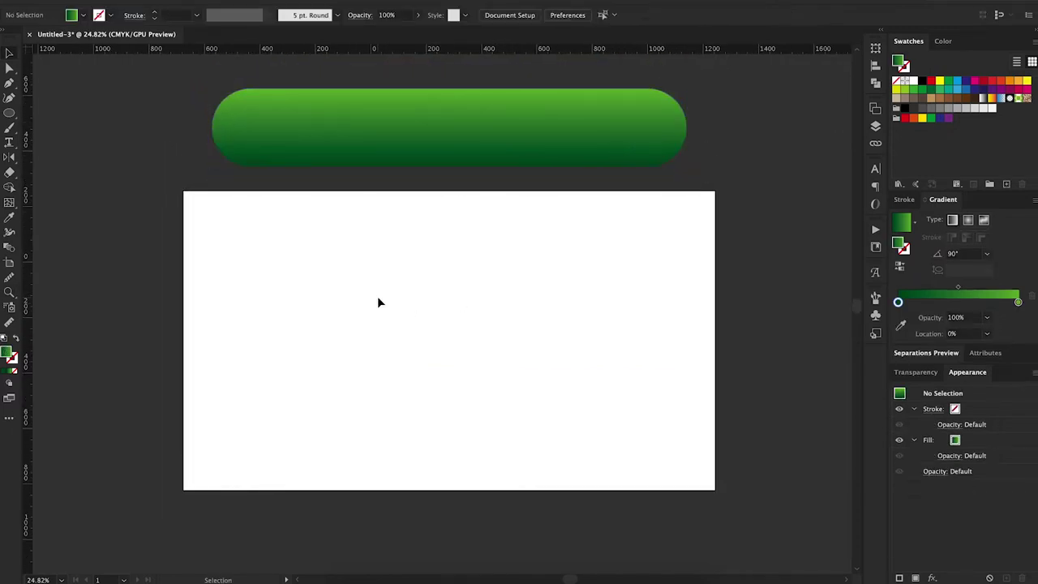
Draw a looping Paintbrush line across the artboard and select it together with the bar
key(b)
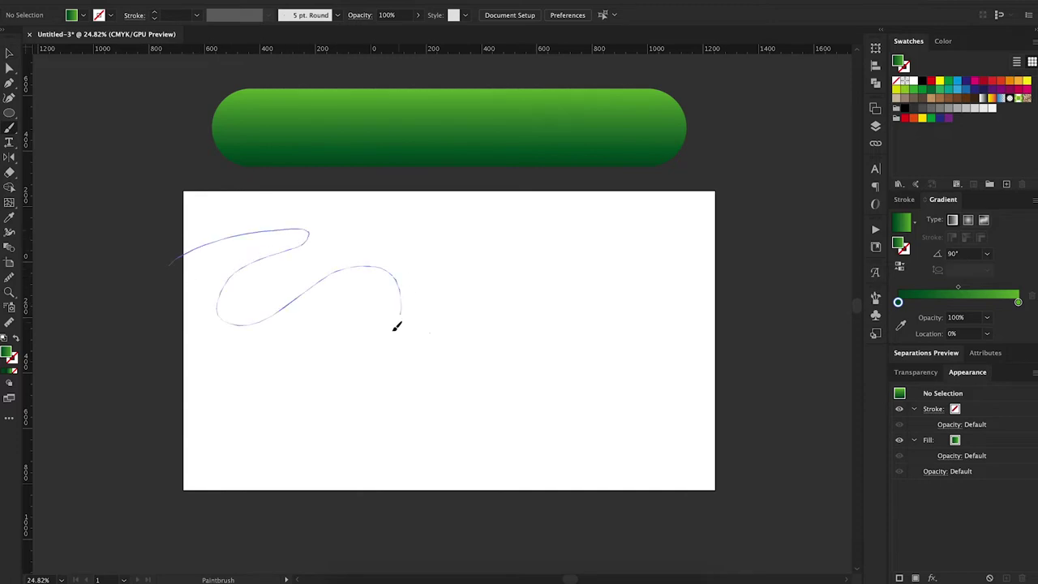
mouse_move(513, 406)
mouse_down()
mouse_move(706, 477)
mouse_move(502, 520)
mouse_up()
key(v)
key(ctrl+a)
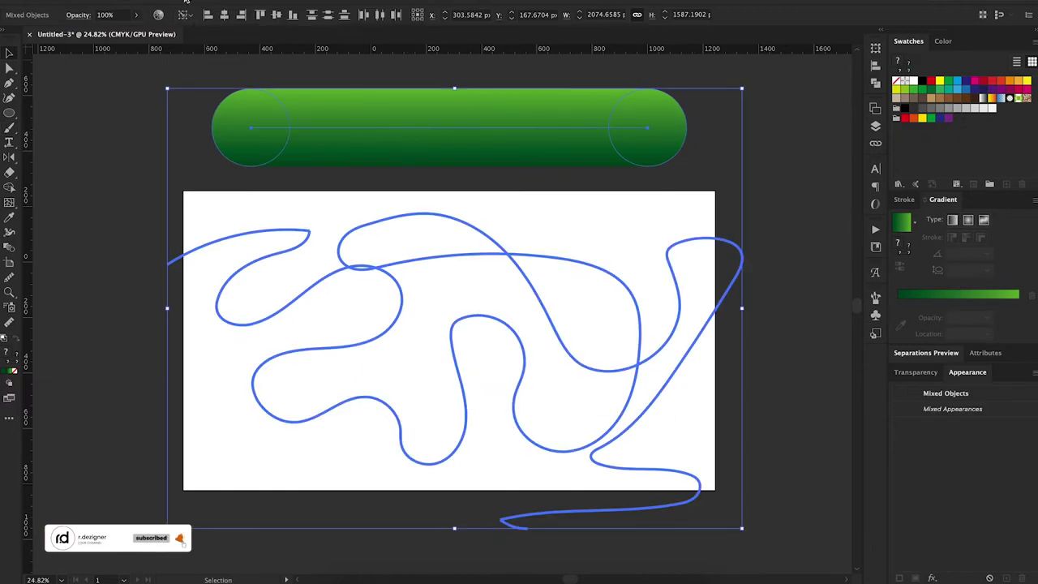
click(185, 1)
Replace the blend's spine with the looping line and preview about 402 specified steps
click(616, 383)
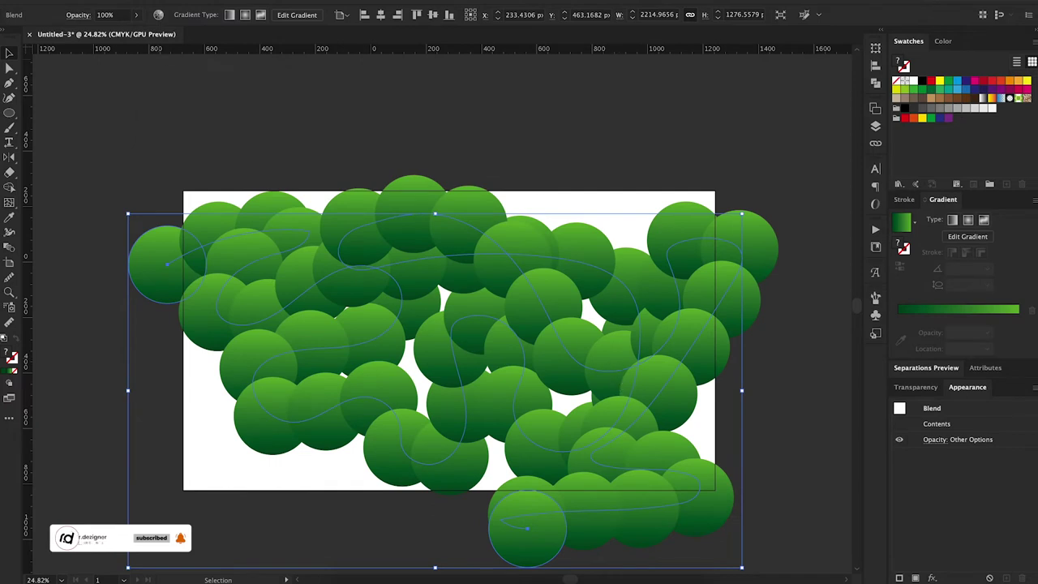
click(186, 1)
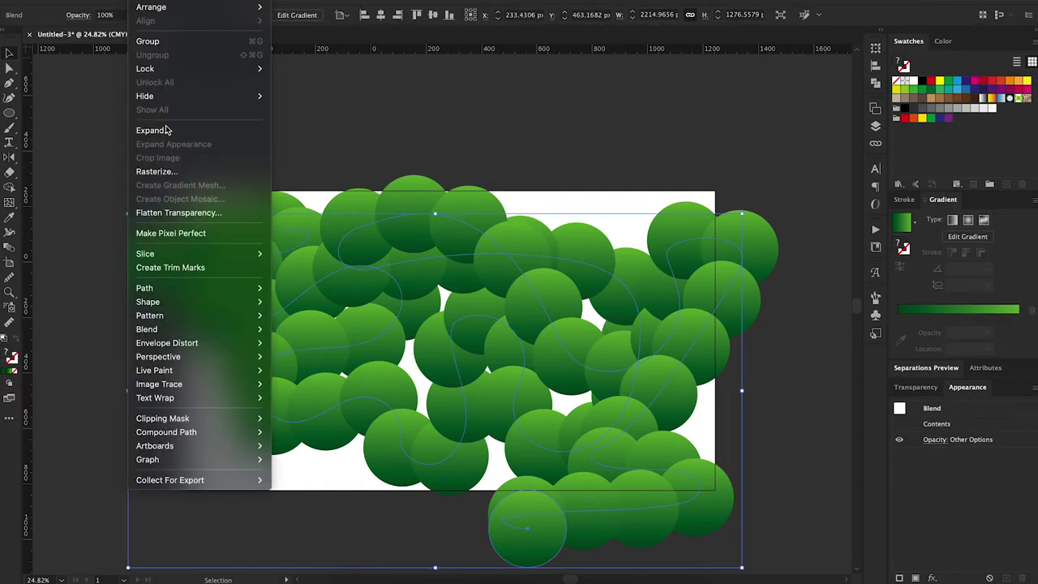
click(333, 361)
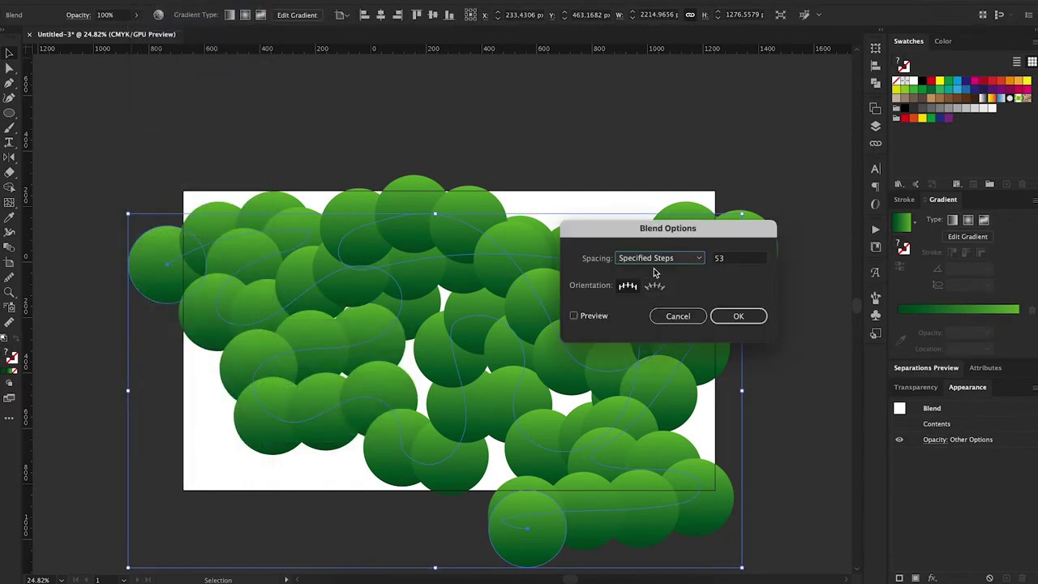
click(595, 317)
scroll(730, 261, up, 10)
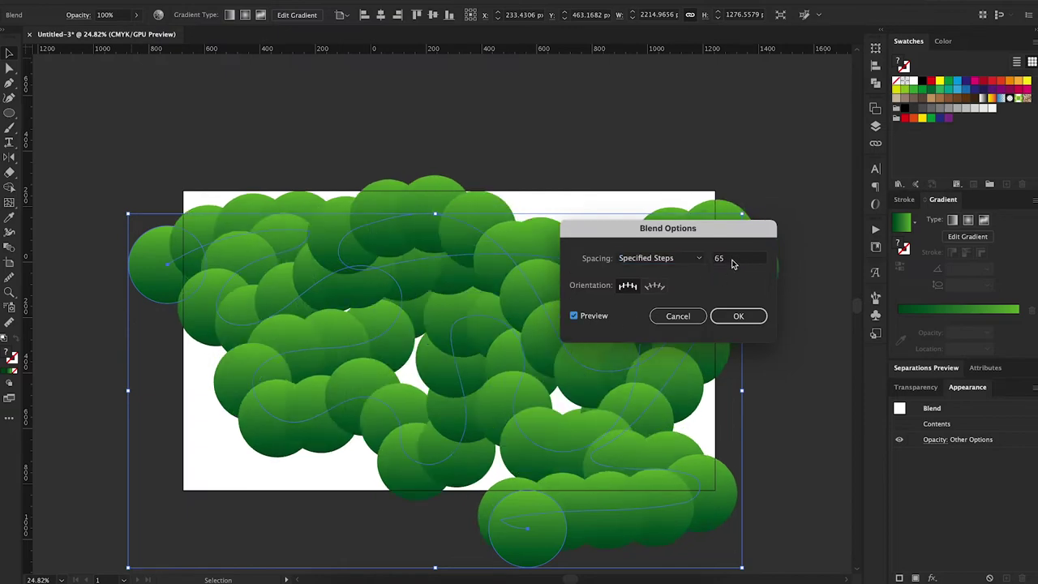
scroll(730, 261, up, 10)
scroll(730, 261, up, 10)
scroll(732, 263, up, 10)
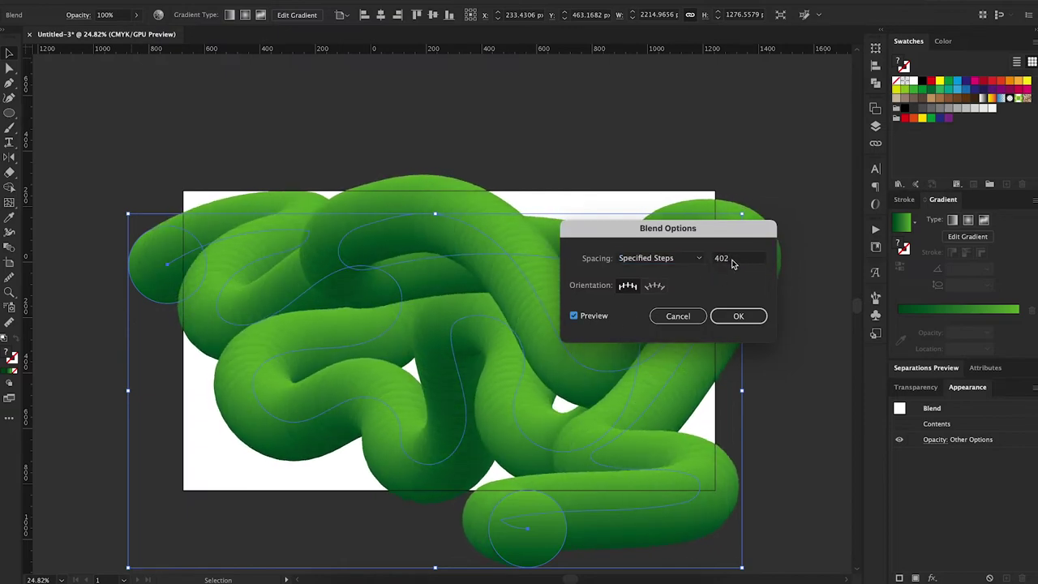
Confirm the 402-step blend, then drag spine anchors into a lower-left V and a tall top loop
click(738, 316)
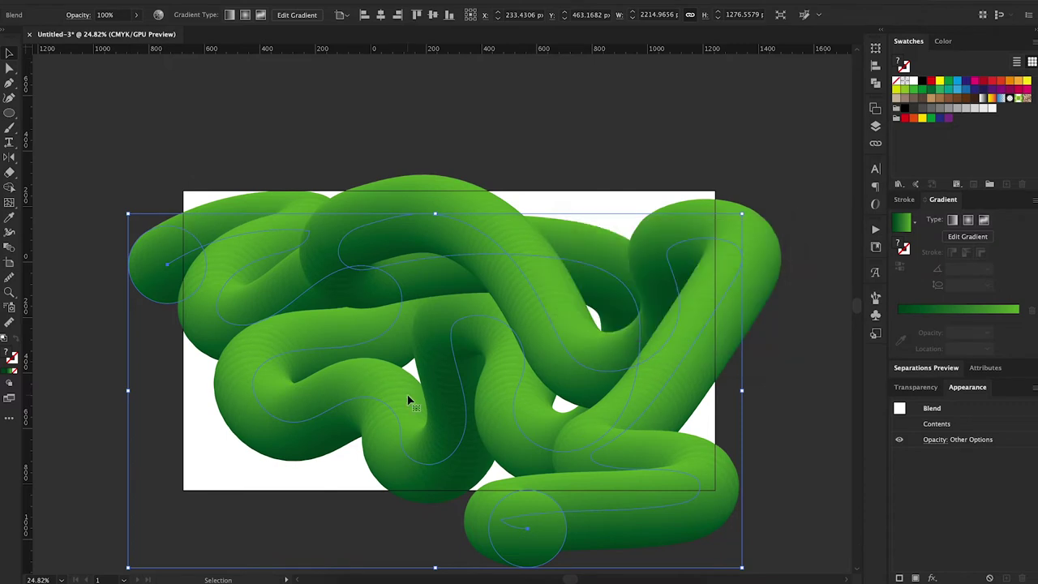
key(a)
drag(280, 443, 244, 480)
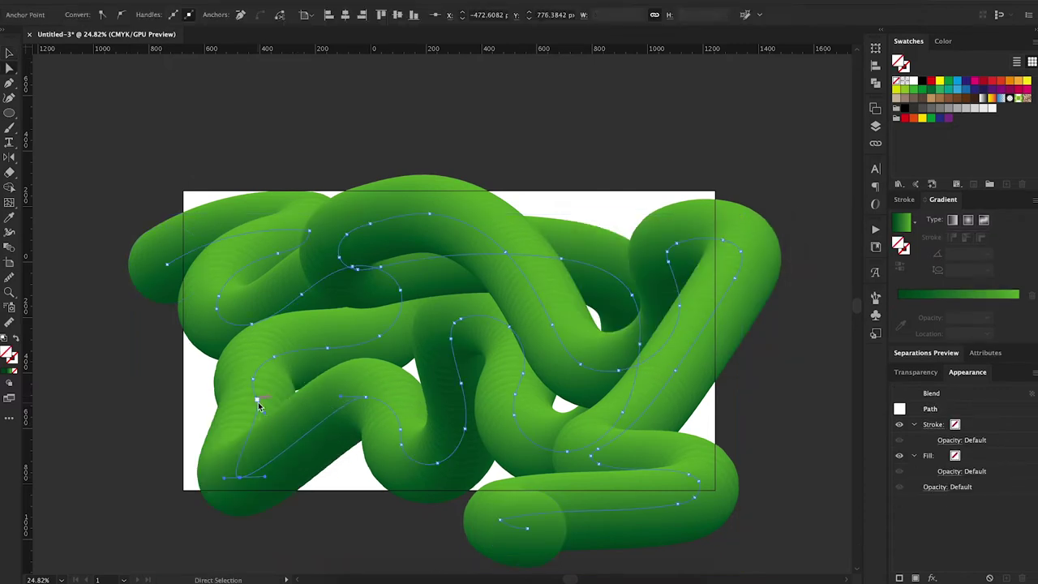
drag(258, 402, 167, 398)
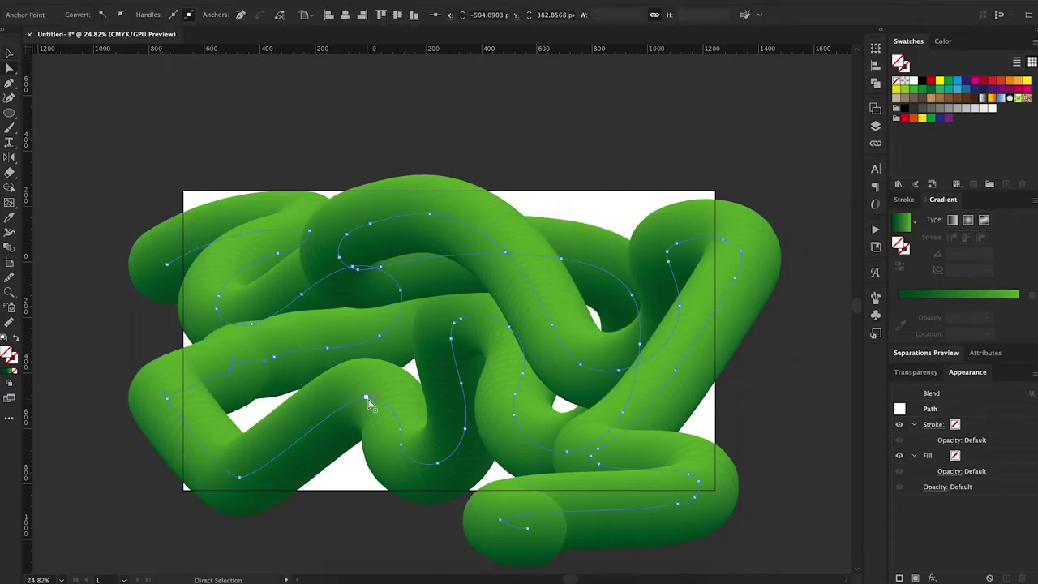
drag(333, 364, 337, 389)
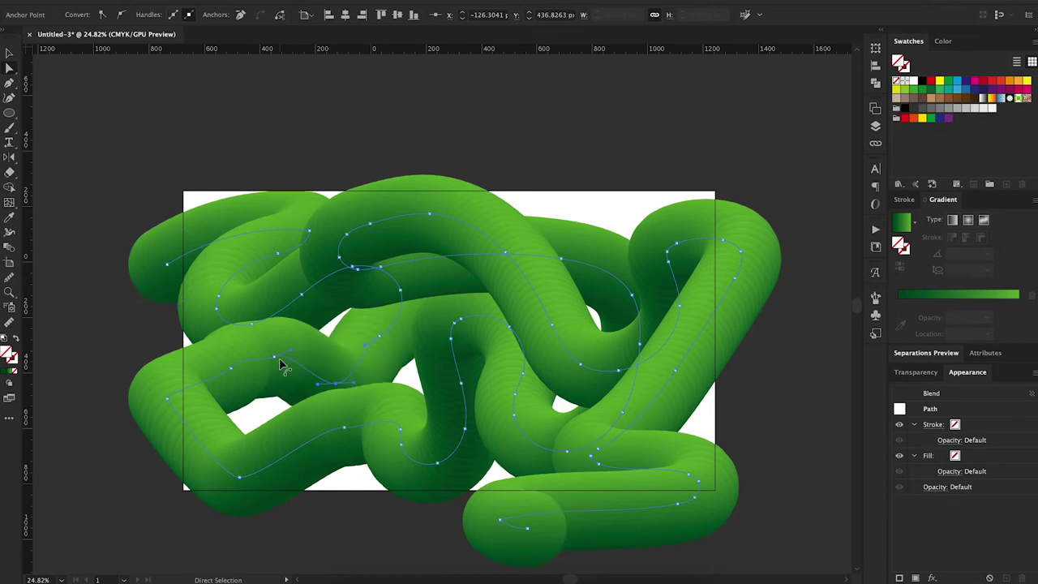
drag(281, 364, 317, 395)
drag(505, 257, 551, 207)
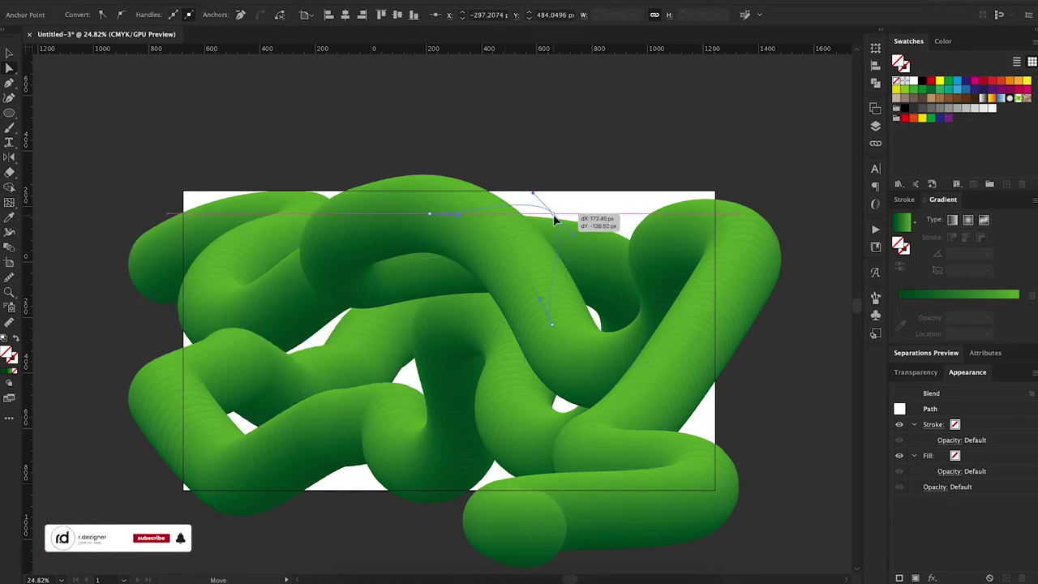
mouse_move(678, 248)
mouse_down()
mouse_move(645, 217)
mouse_move(635, 248)
mouse_move(657, 292)
mouse_up()
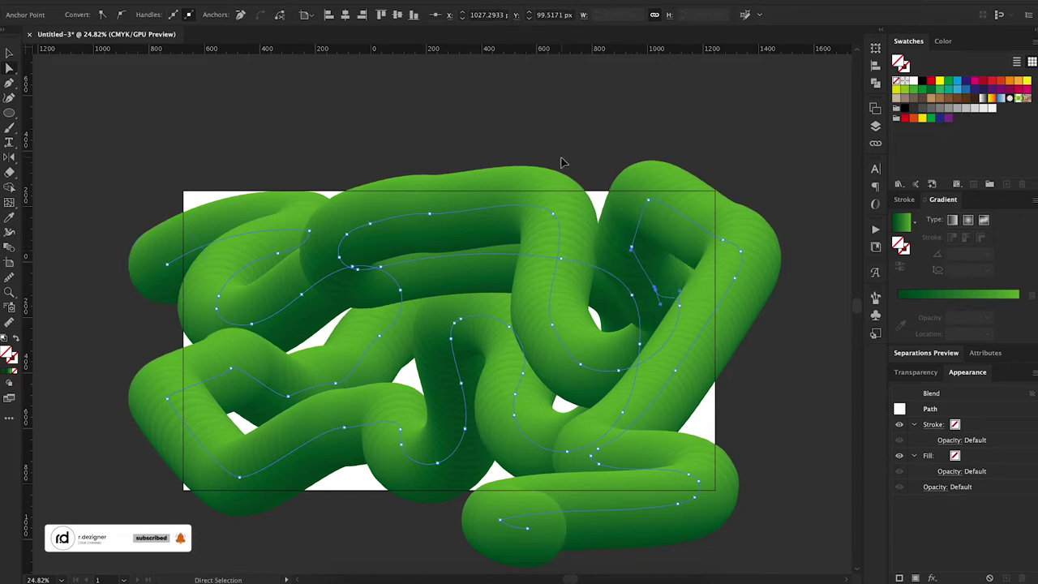
click(563, 162)
Apply a Roughen effect to the green tube and begin adjusting its size and detail
key(v)
click(494, 222)
click(248, 0)
mouse_move(286, 103)
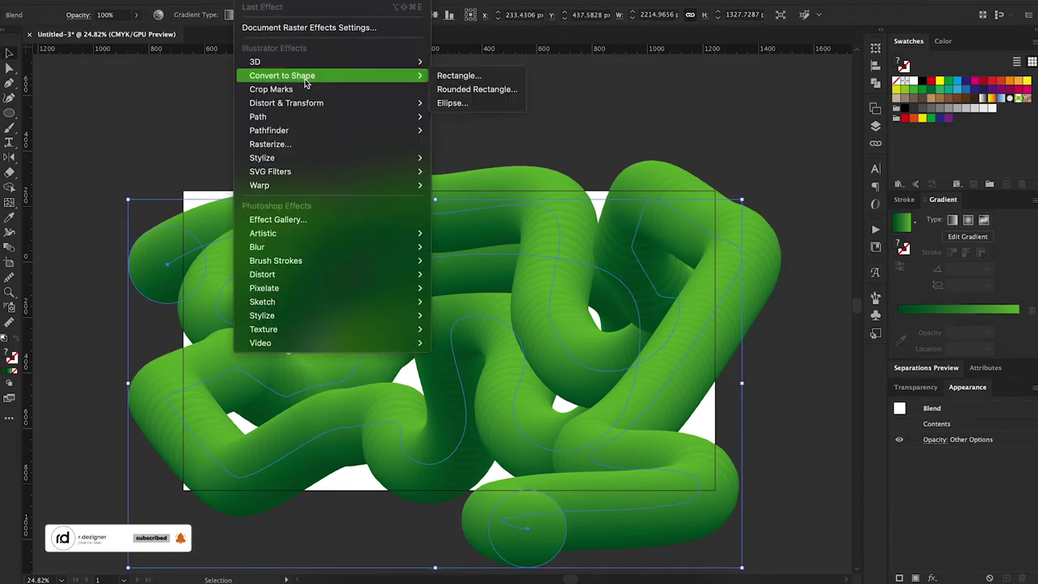
click(456, 131)
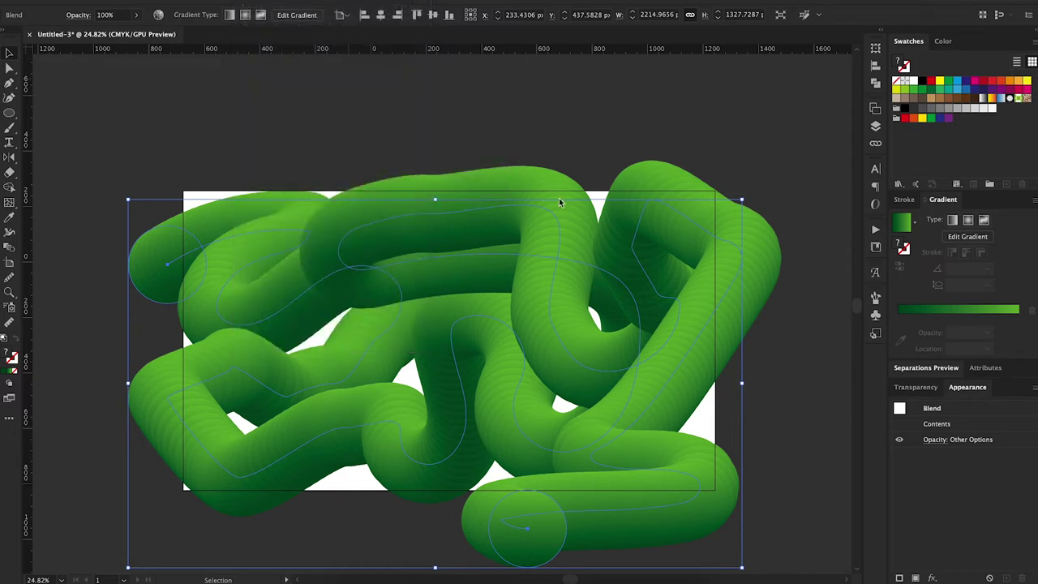
drag(456, 276, 467, 278)
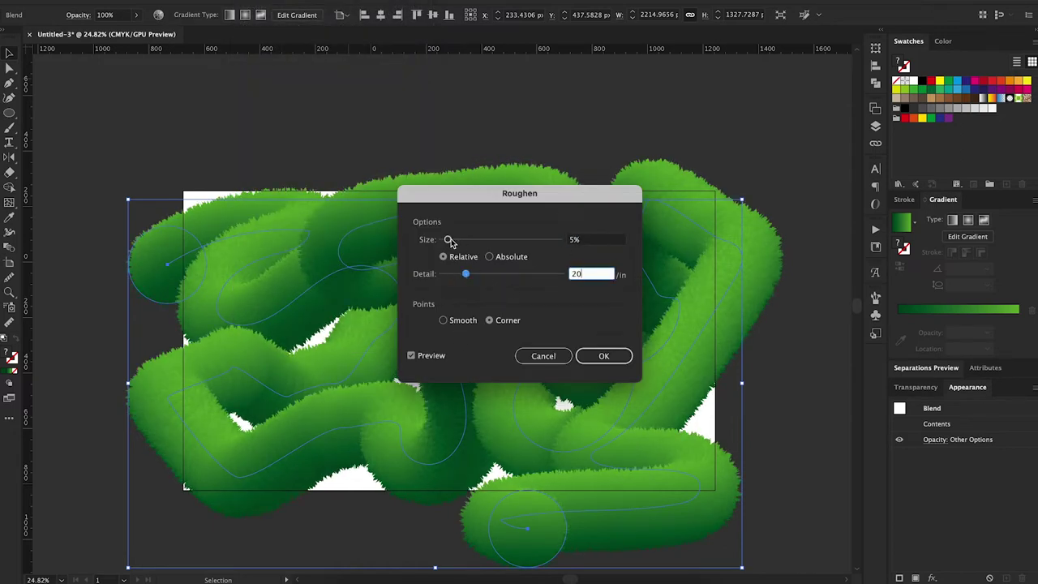
drag(451, 242, 463, 243)
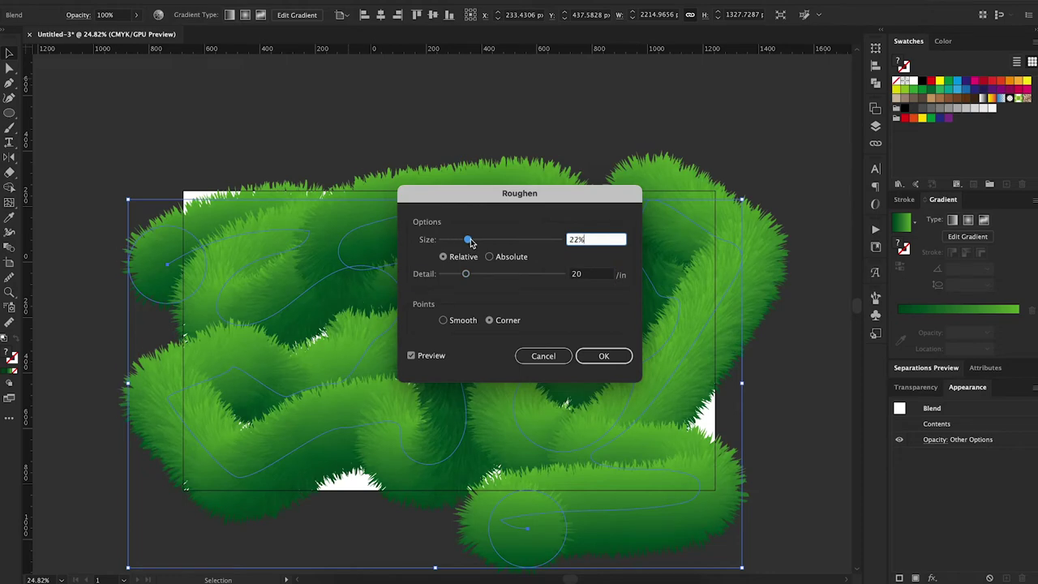
click(488, 256)
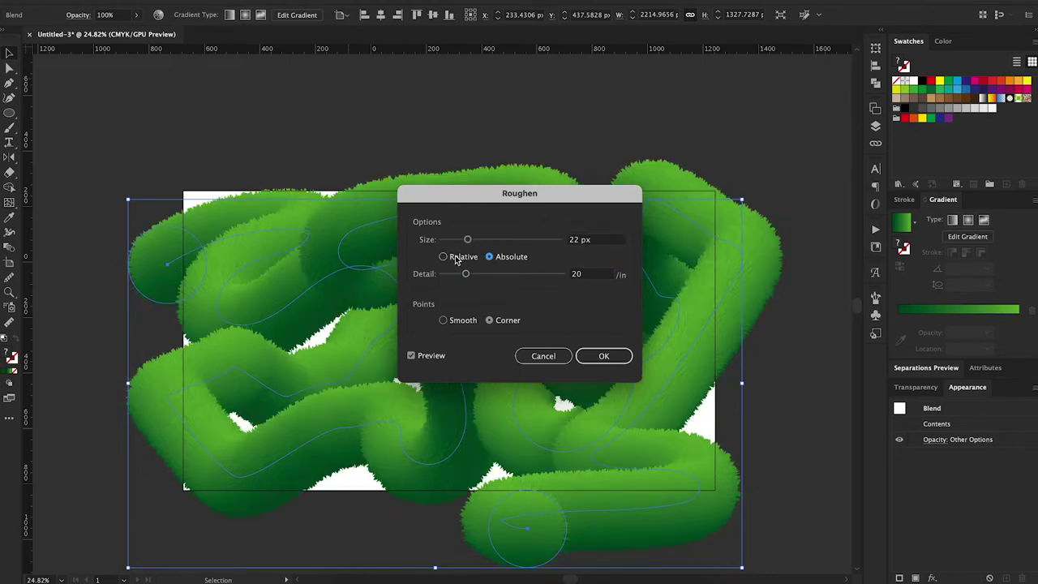
click(456, 257)
Finalise Roughen at 24% size, 57/in detail and smooth points, then deselect
click(478, 240)
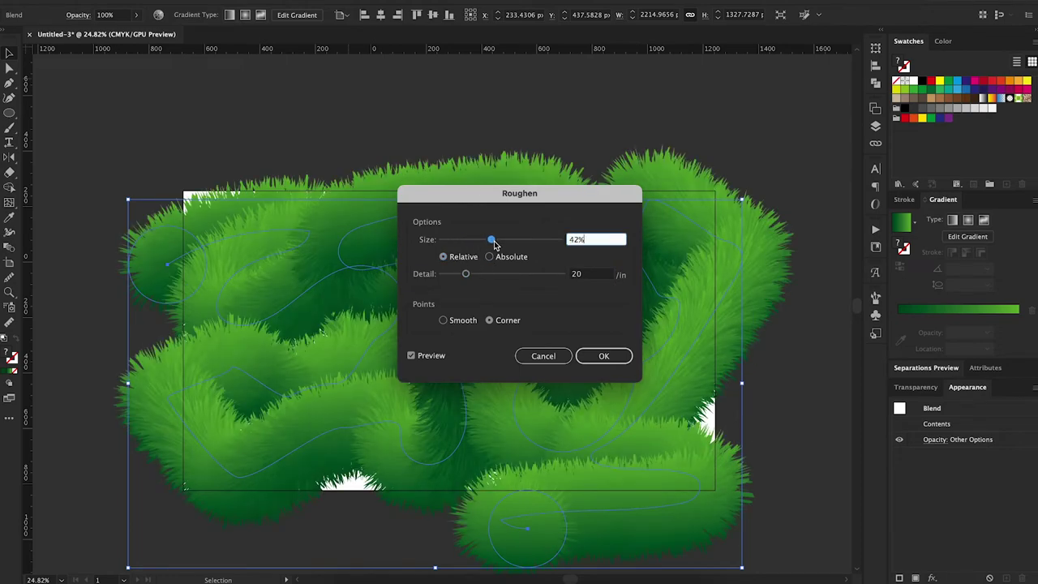
drag(489, 242, 486, 242)
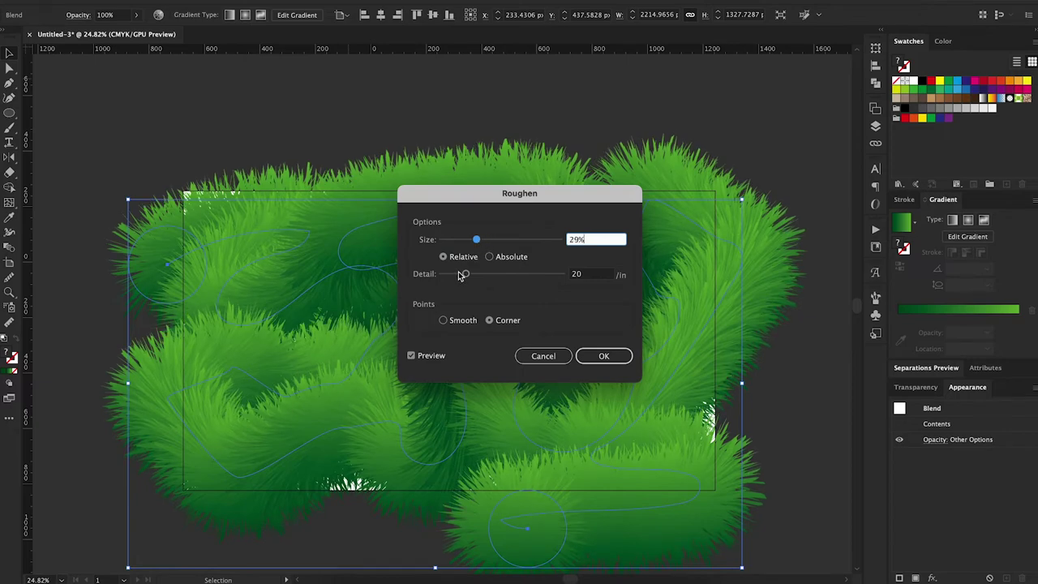
click(464, 276)
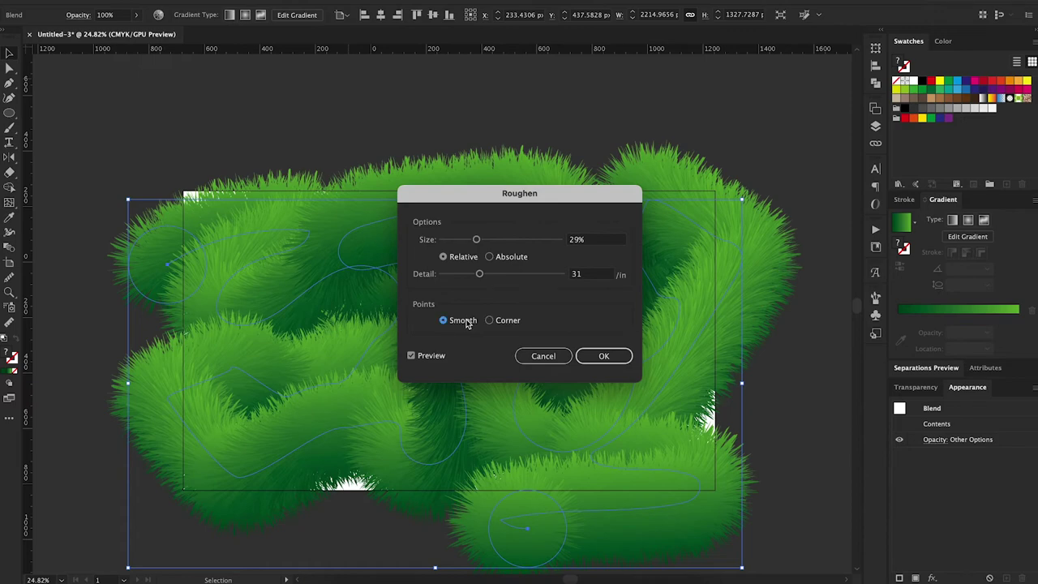
drag(480, 274, 501, 276)
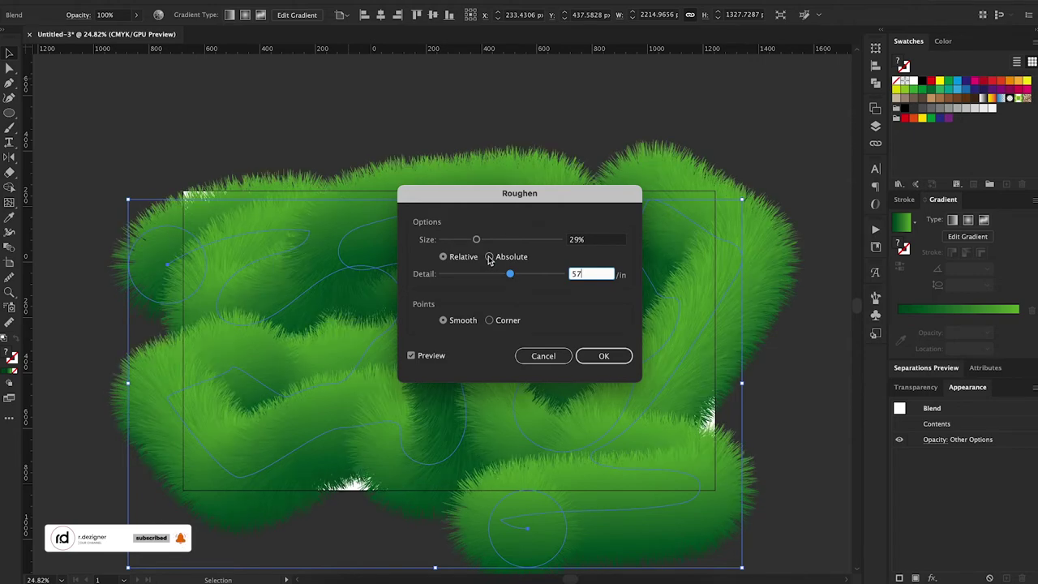
drag(478, 241, 473, 242)
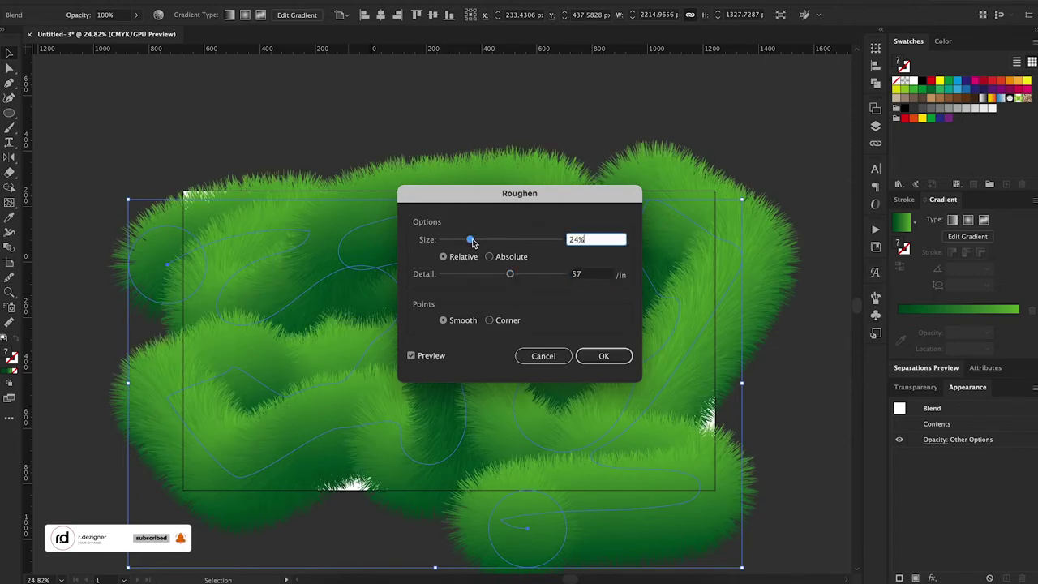
click(595, 358)
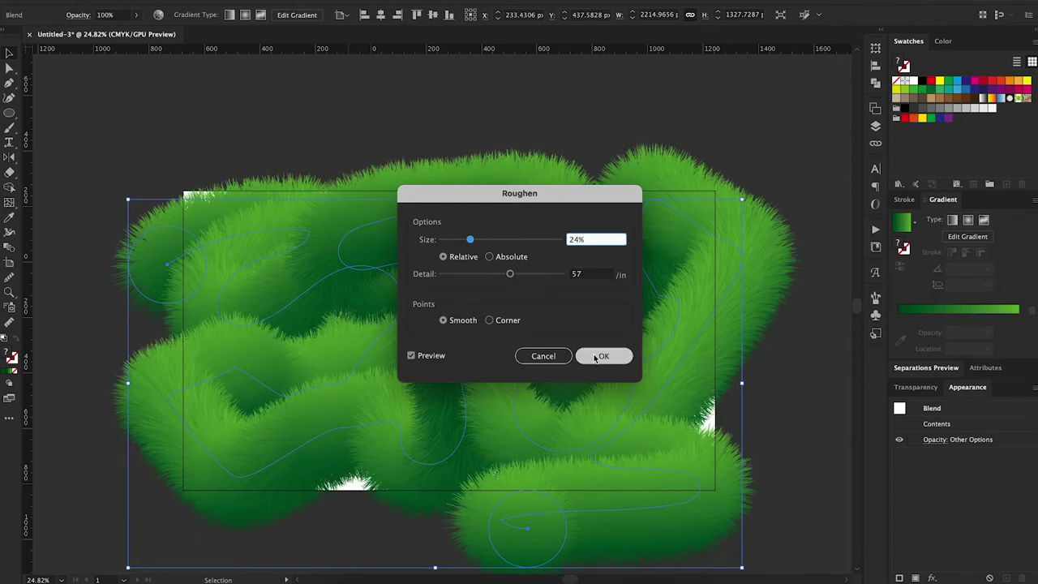
click(394, 83)
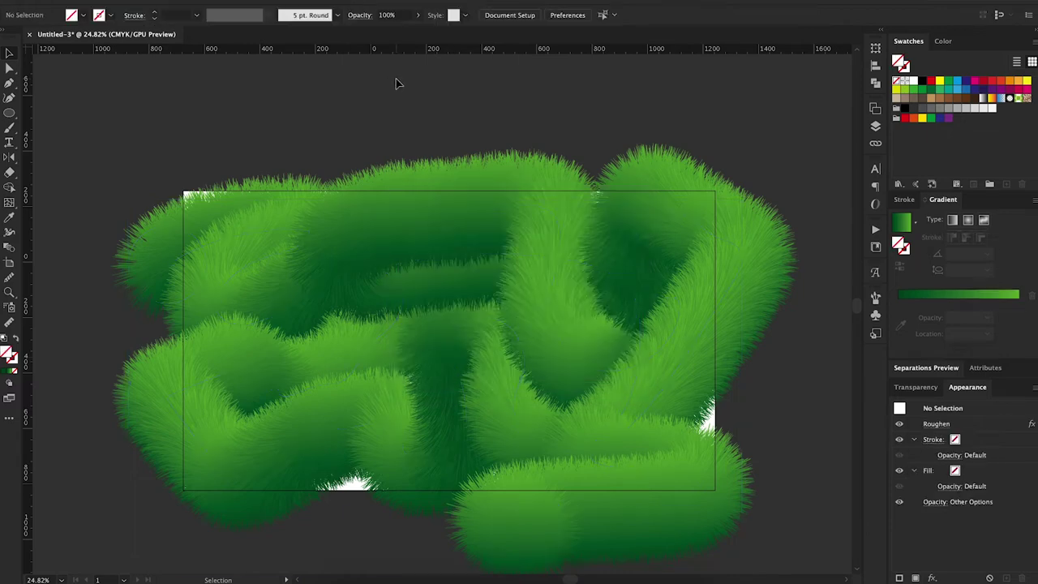
Create a rectangle of exactly 1080 × 1920 px
key(m)
click(431, 197)
text(1080)
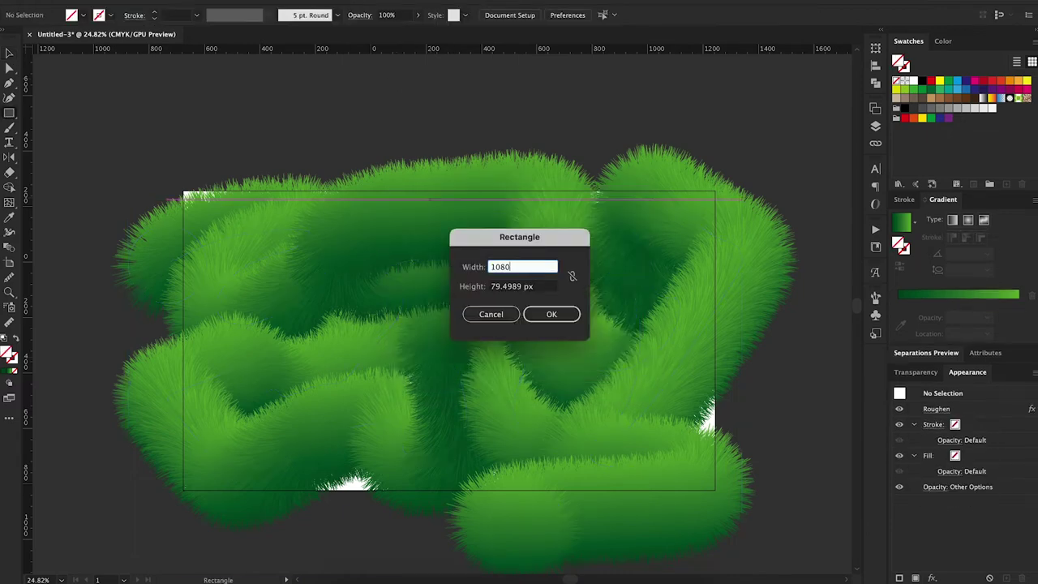
key(Tab)
text(1920)
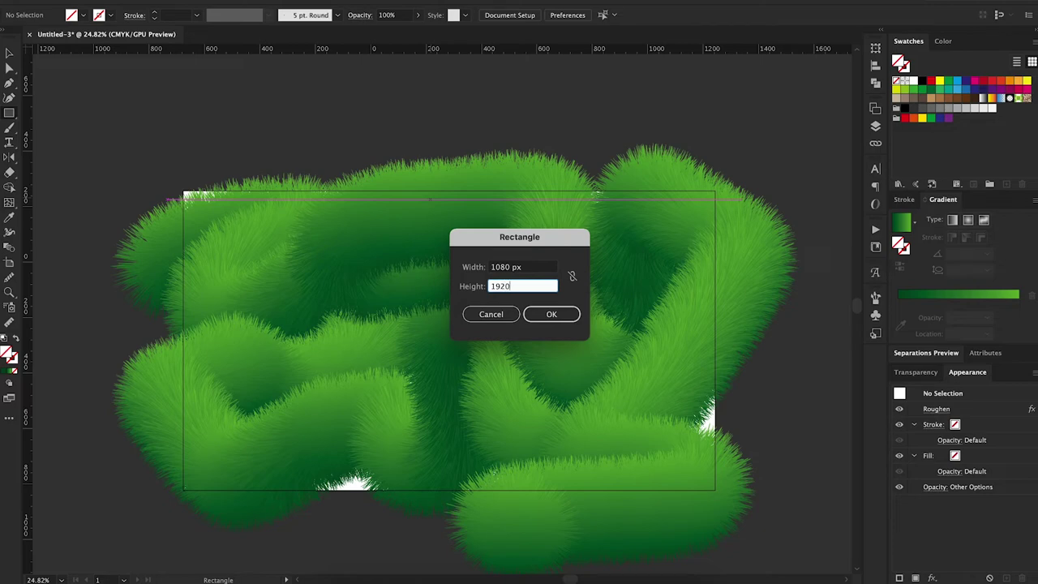
key(Tab)
key(Return)
Rotate the rectangle 90° to landscape, centre it on the artboard, and select it with the fur
key(e)
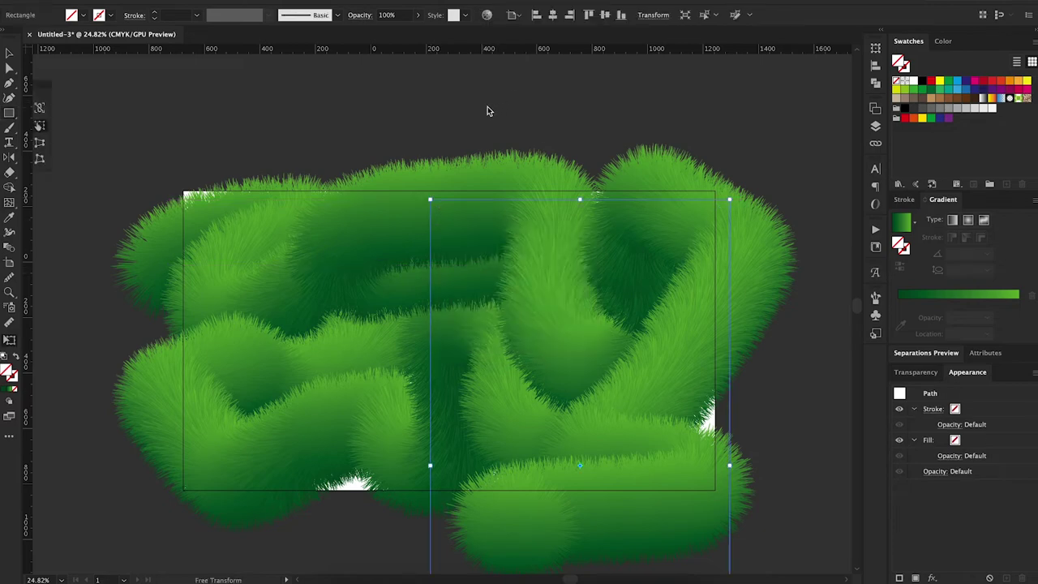
drag(487, 108, 303, 475)
key(v)
click(552, 15)
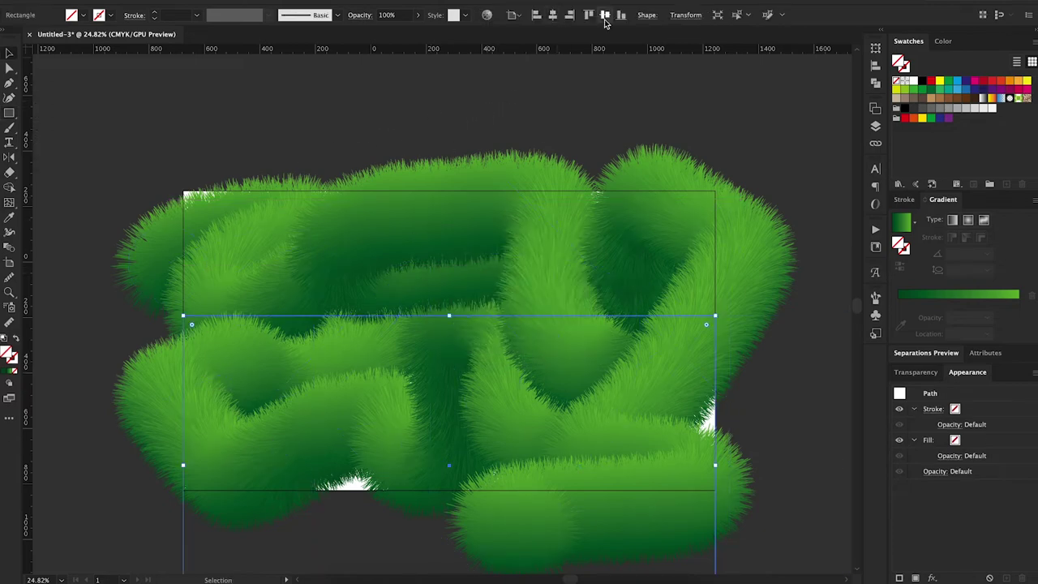
click(605, 15)
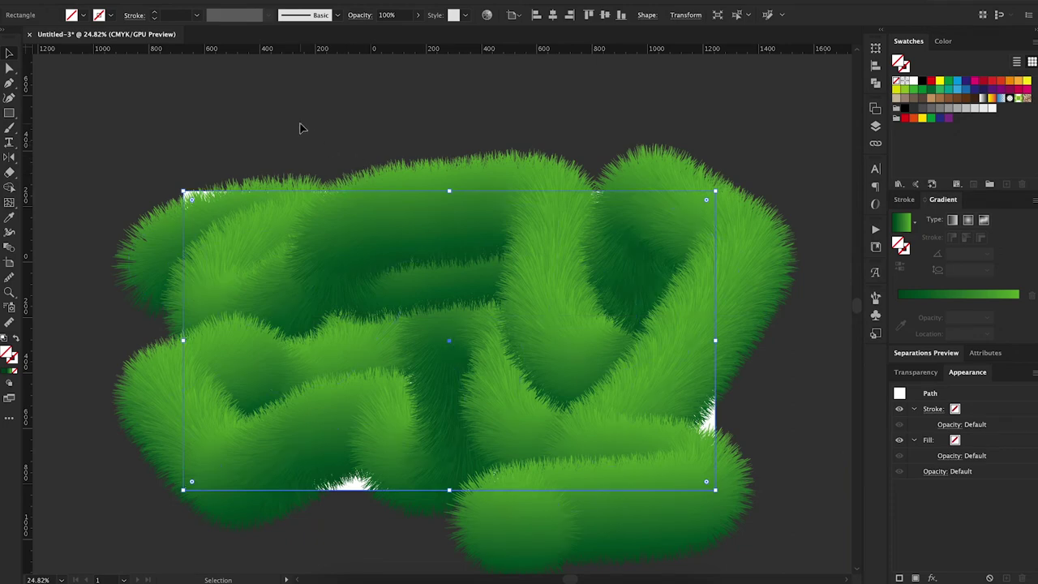
drag(106, 119, 758, 504)
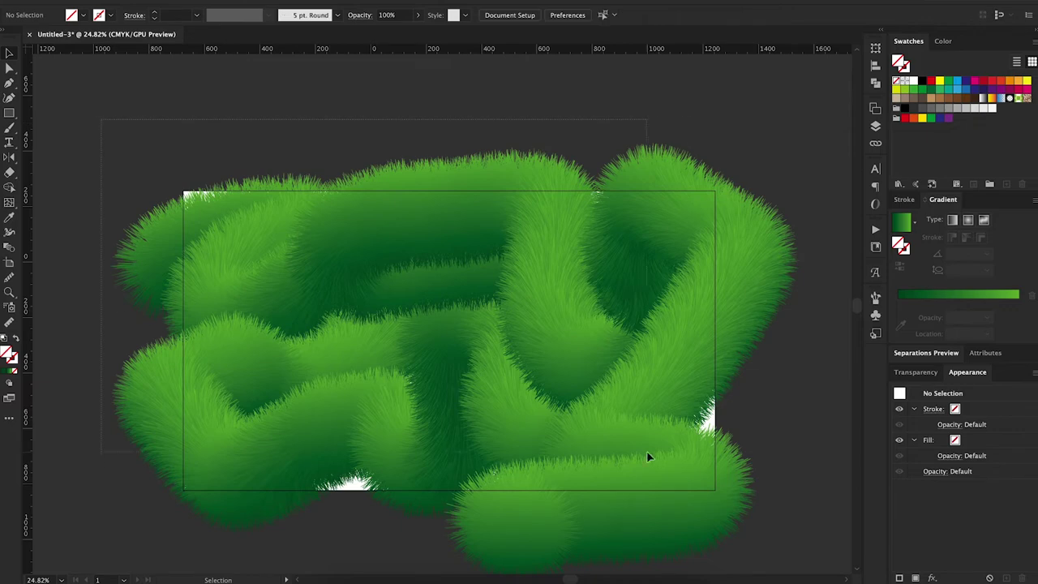
Clip the fur to the rectangle and stretch the spine anchors at the bottom and right
key(ctrl+7)
click(777, 418)
click(384, 433)
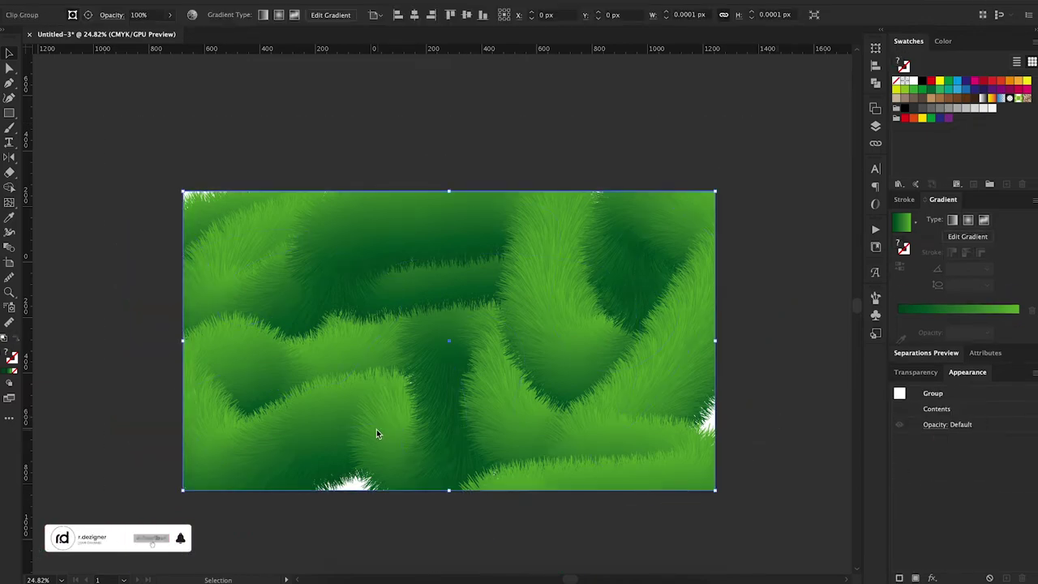
key(a)
double_click(375, 432)
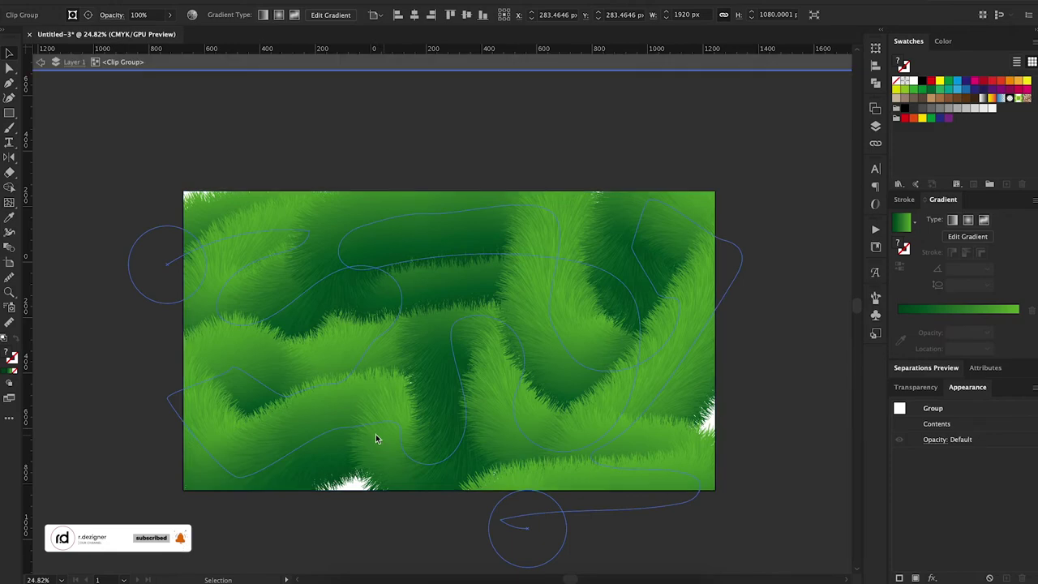
click(375, 434)
drag(351, 433, 349, 484)
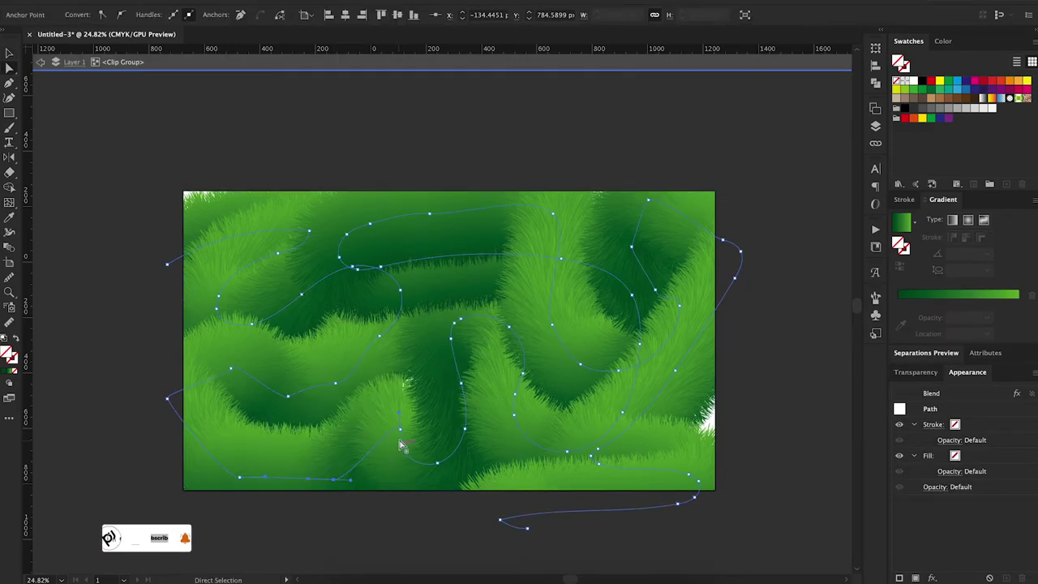
drag(401, 428, 405, 420)
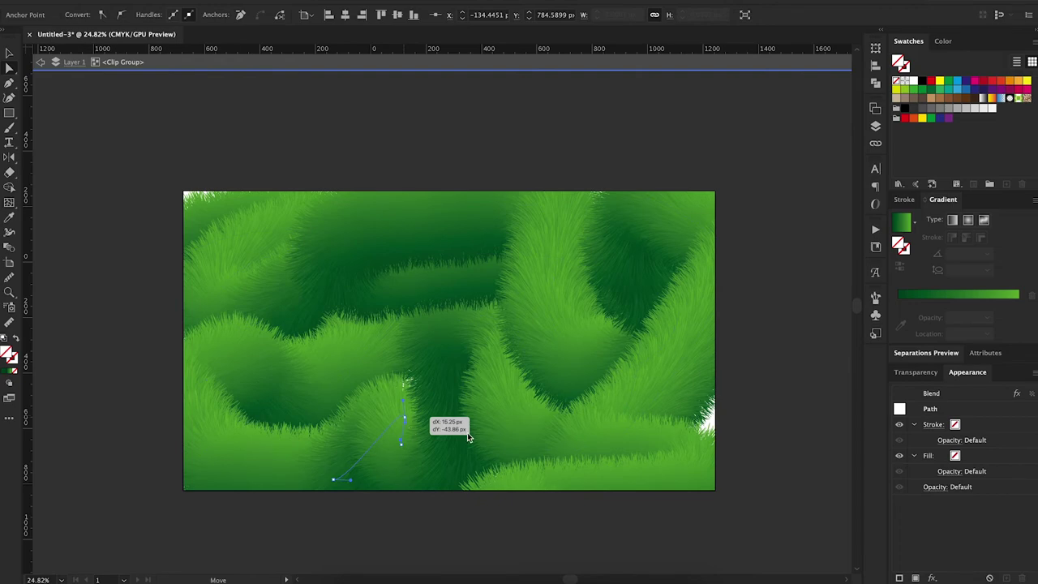
mouse_move(695, 380)
mouse_down()
mouse_move(744, 397)
mouse_move(760, 390)
mouse_up()
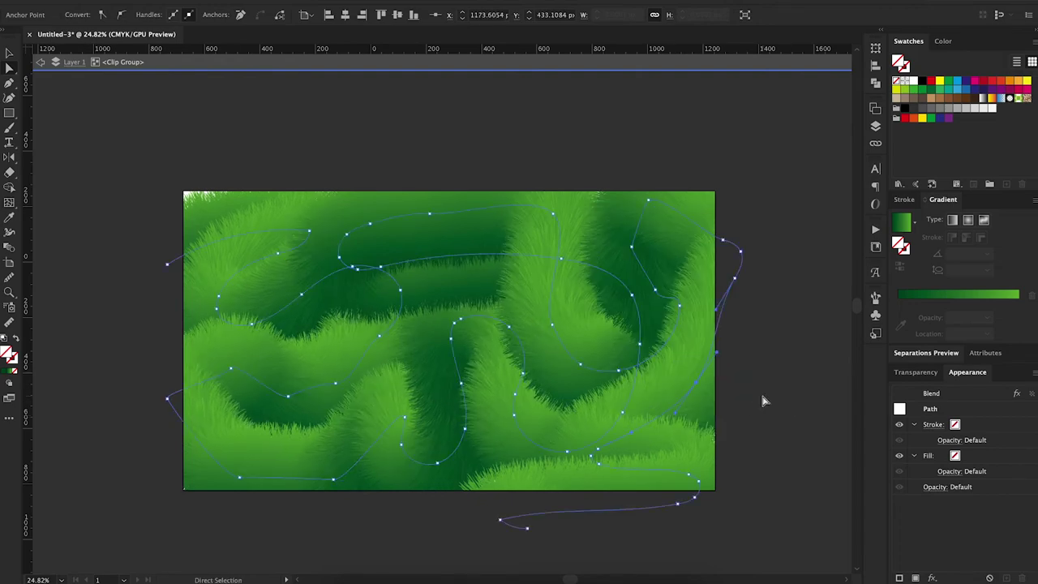
Move the top-left spine anchor upward, then exit clip-group isolation mode
key(v)
click(776, 398)
key(a)
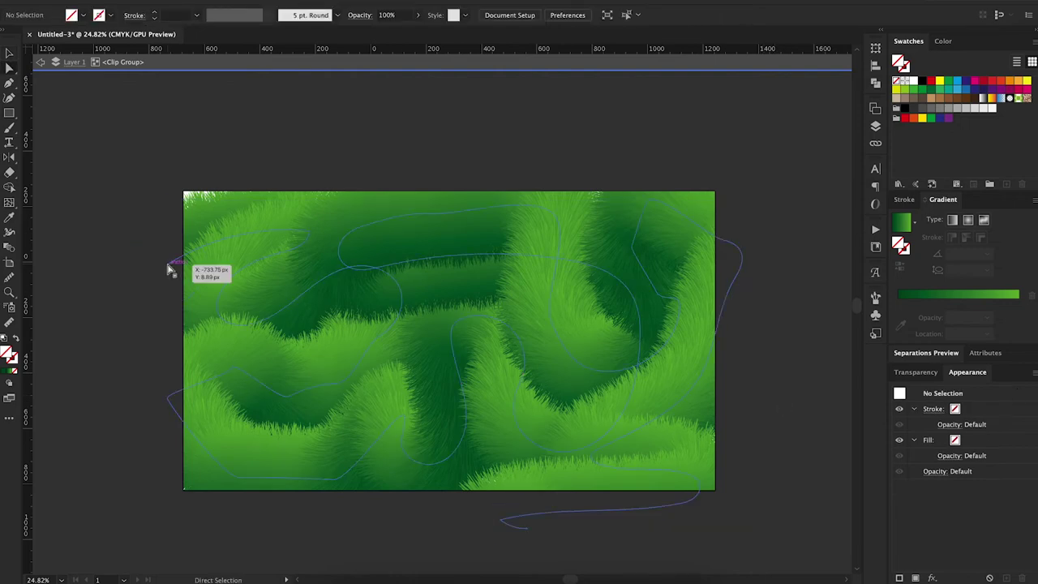
drag(169, 269, 169, 248)
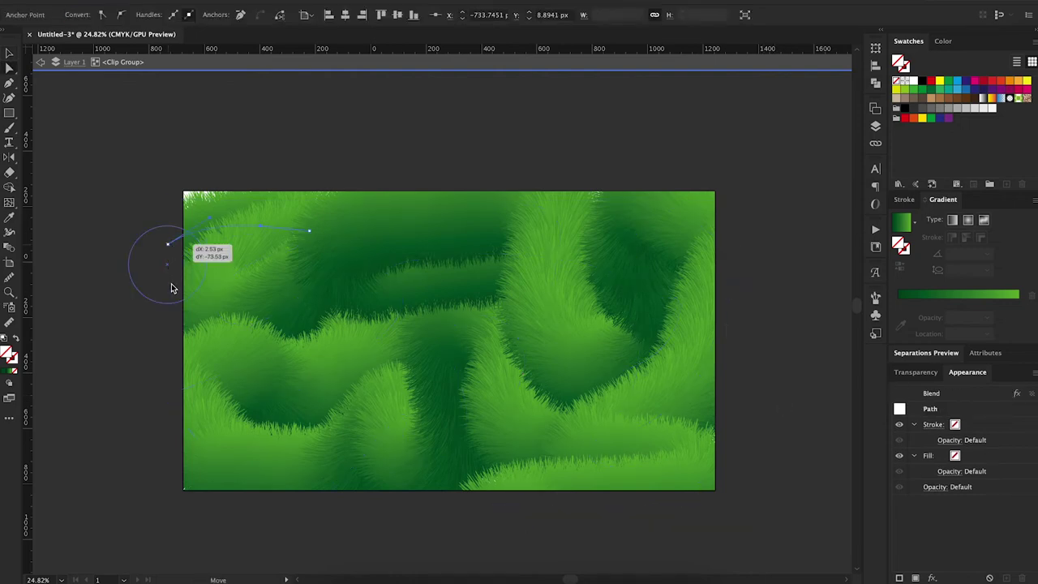
drag(171, 288, 171, 286)
key(v)
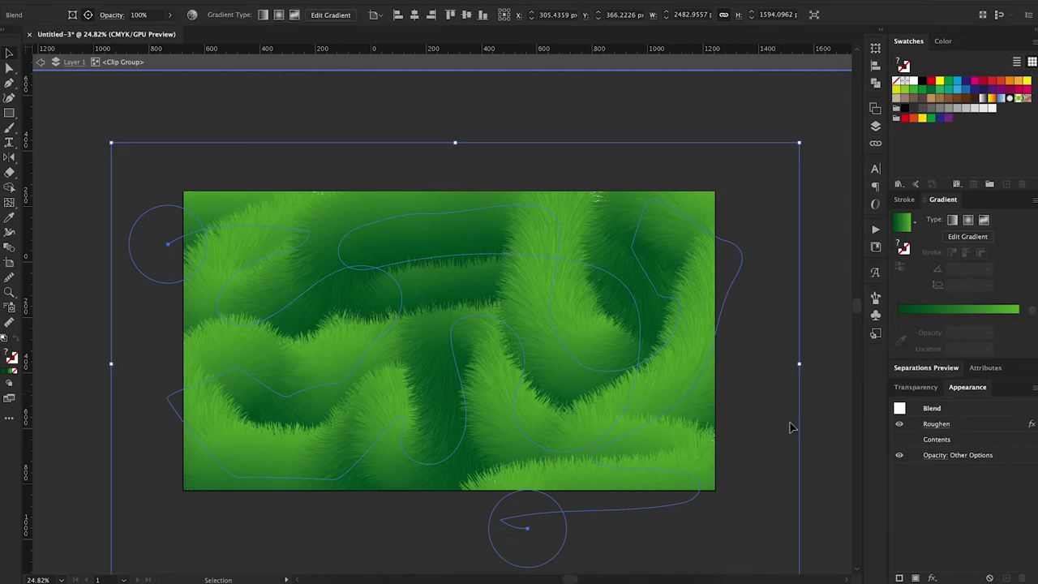
click(819, 424)
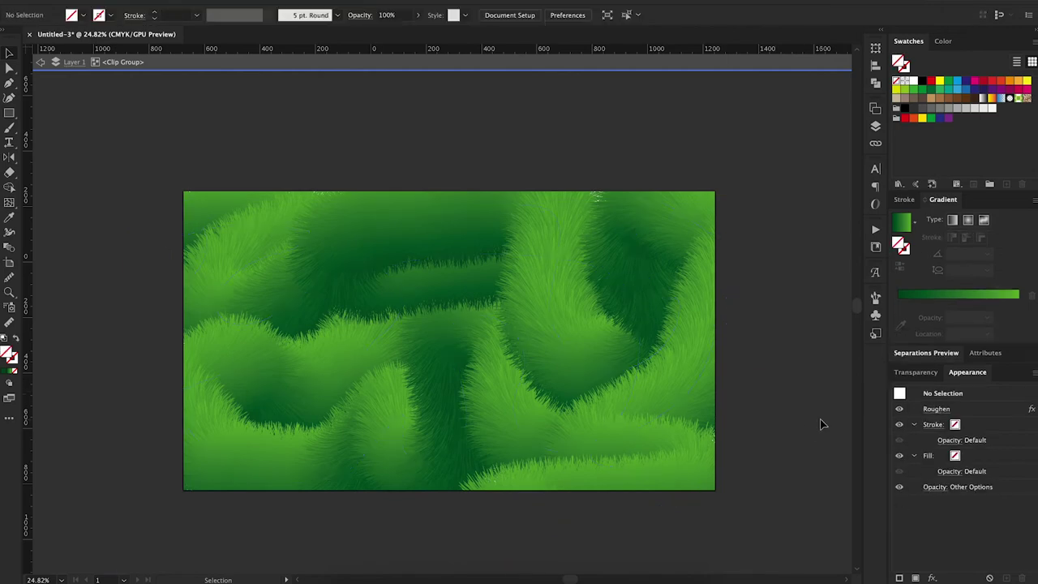
double_click(345, 142)
Place a text object above the artboard, enlarge it, and replace its placeholder with RDEZIGN
key(t)
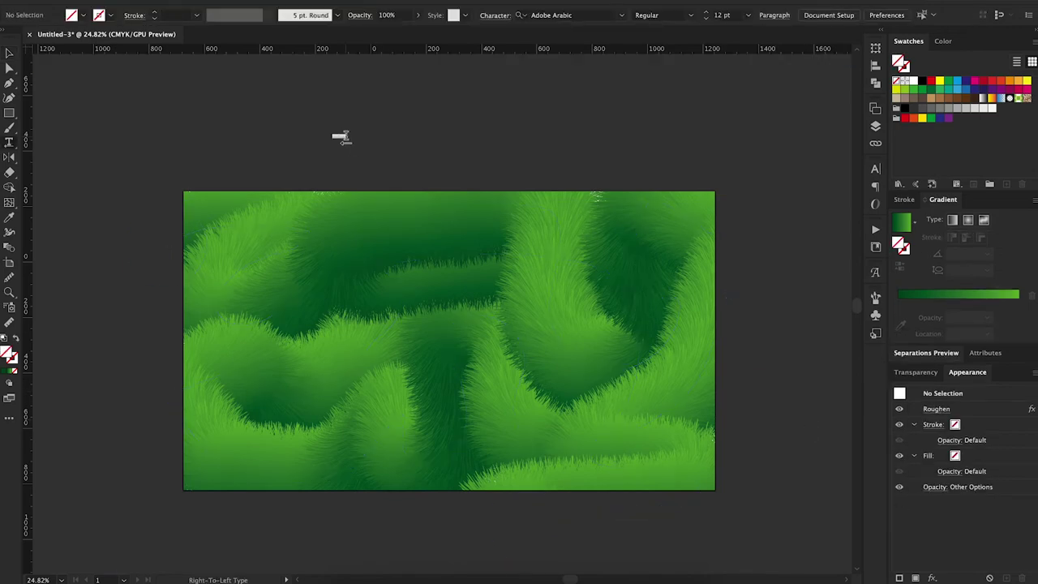
click(340, 136)
key(e)
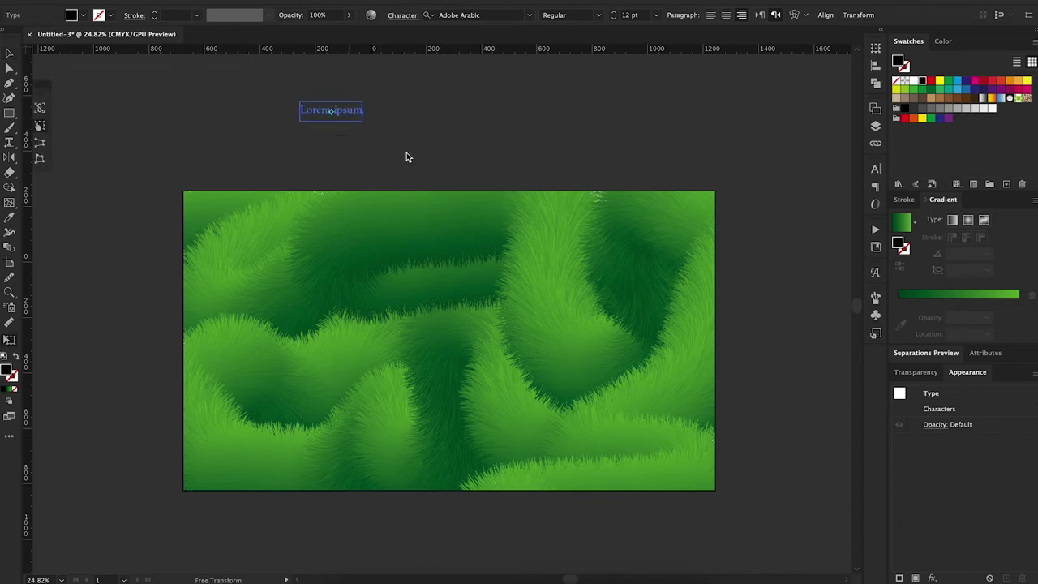
drag(362, 120, 419, 131)
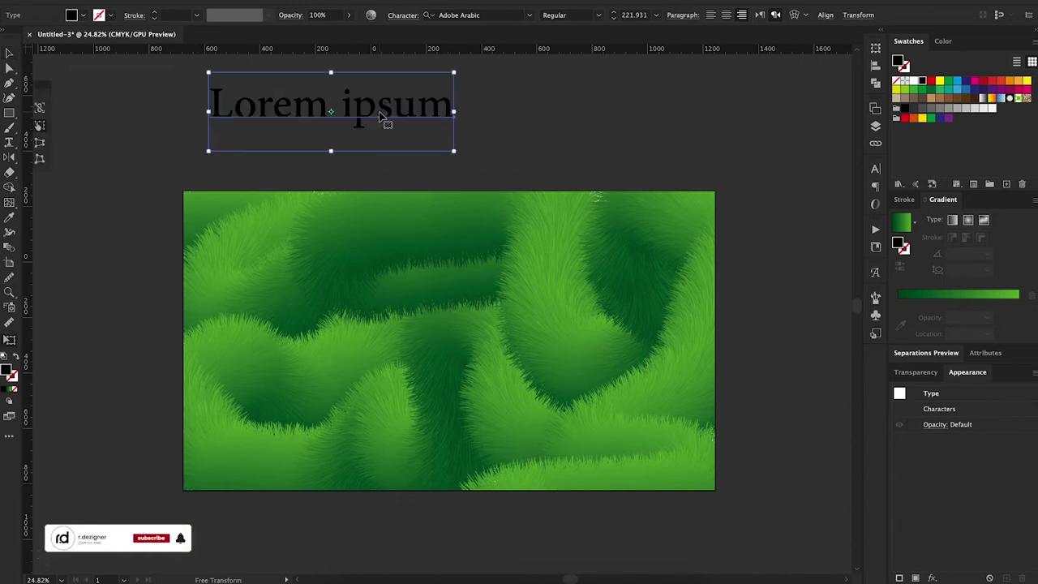
double_click(379, 116)
key(ctrl+a)
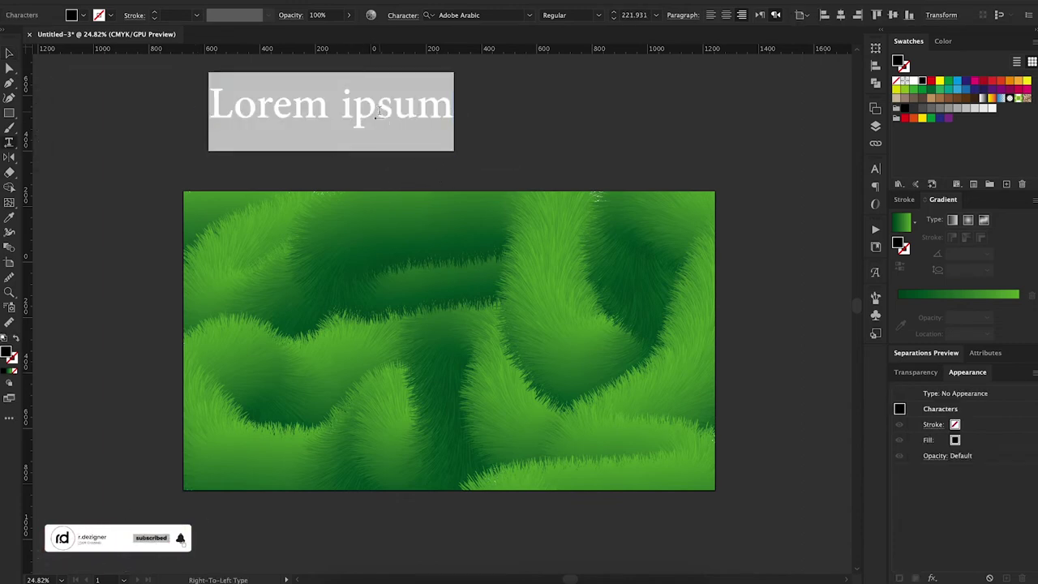
text(RDEZI)
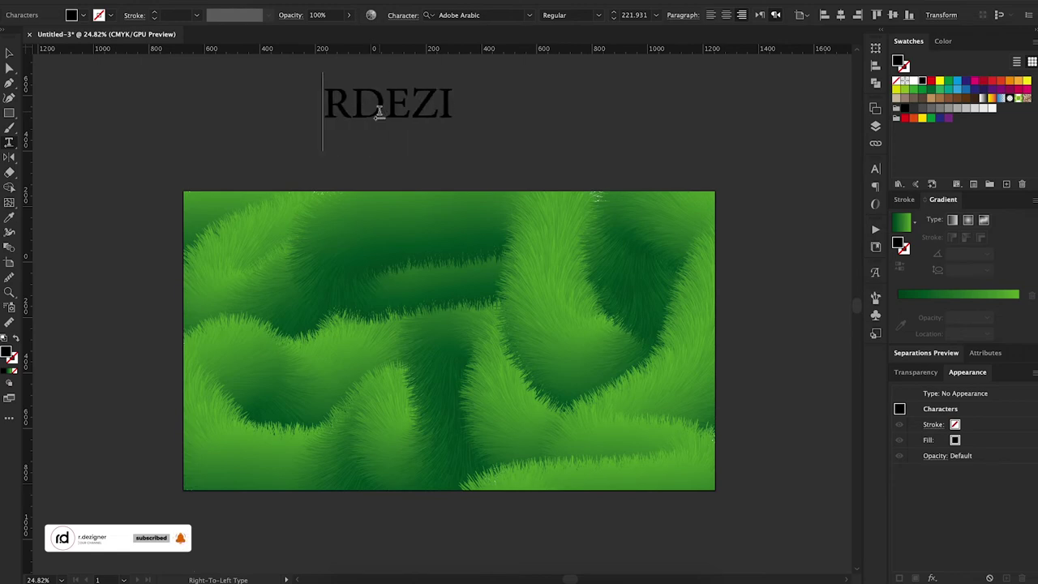
text(GN)
key(Escape)
Centre the RDEZIGN title horizontally and vertically on the artboard and fill it white
click(9, 54)
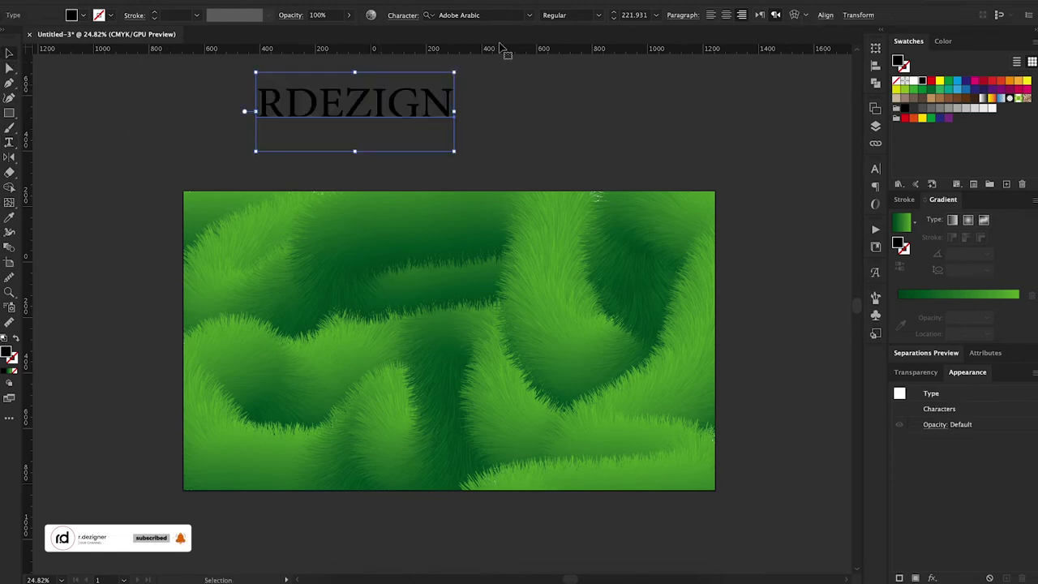
click(875, 65)
click(764, 76)
click(824, 77)
click(875, 65)
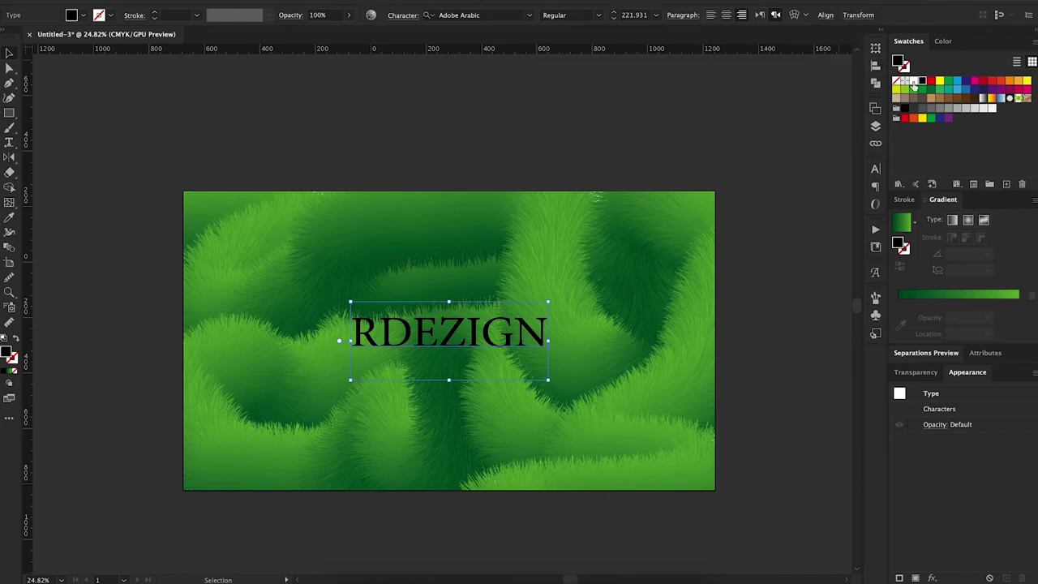
click(913, 82)
Centre-align the title paragraph, adjust its character language setting, and re-centre it horizontally
click(711, 15)
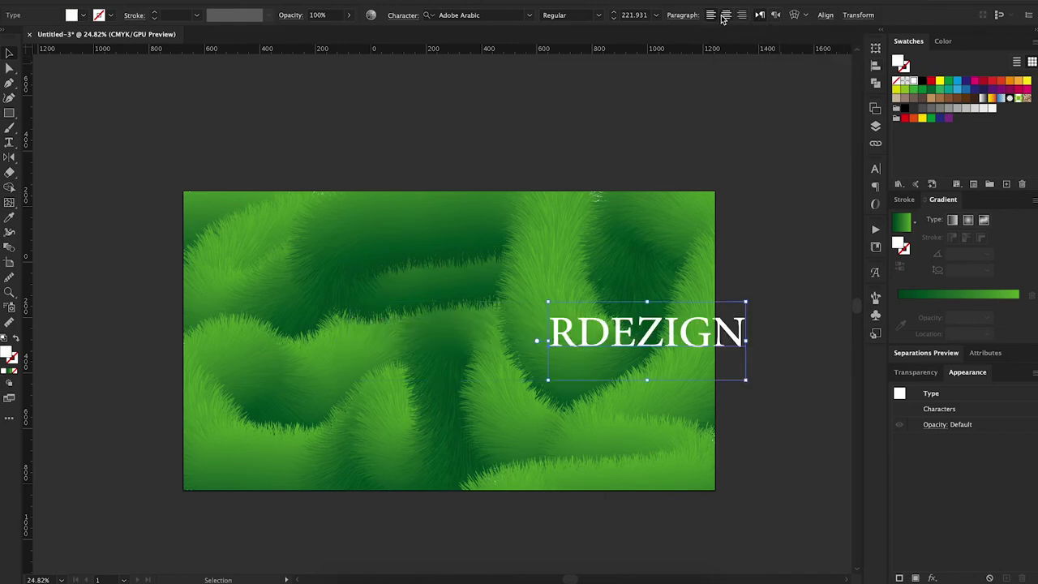
click(725, 16)
click(876, 168)
click(776, 329)
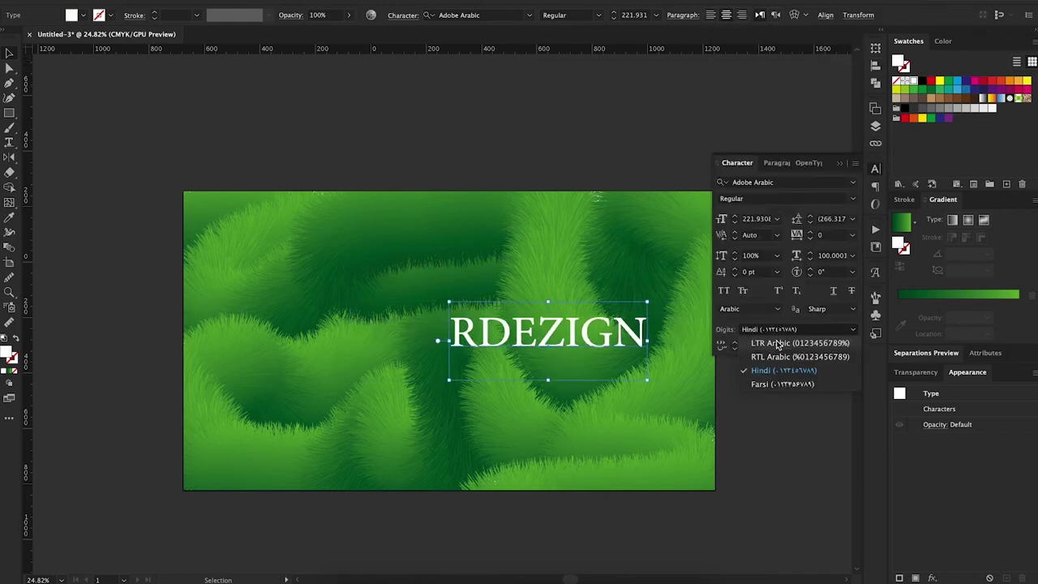
click(750, 308)
click(769, 115)
click(878, 170)
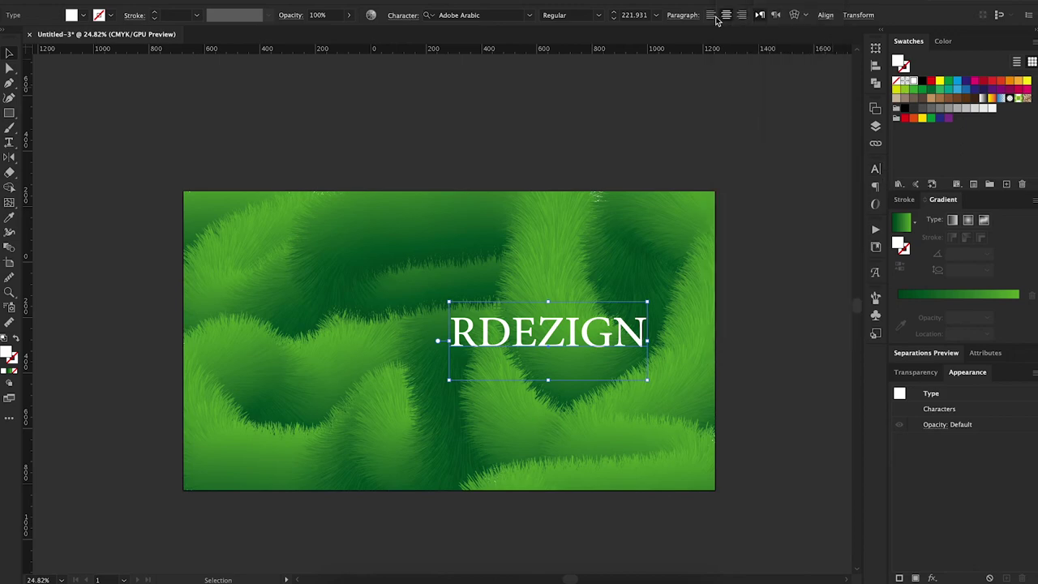
click(876, 66)
click(746, 75)
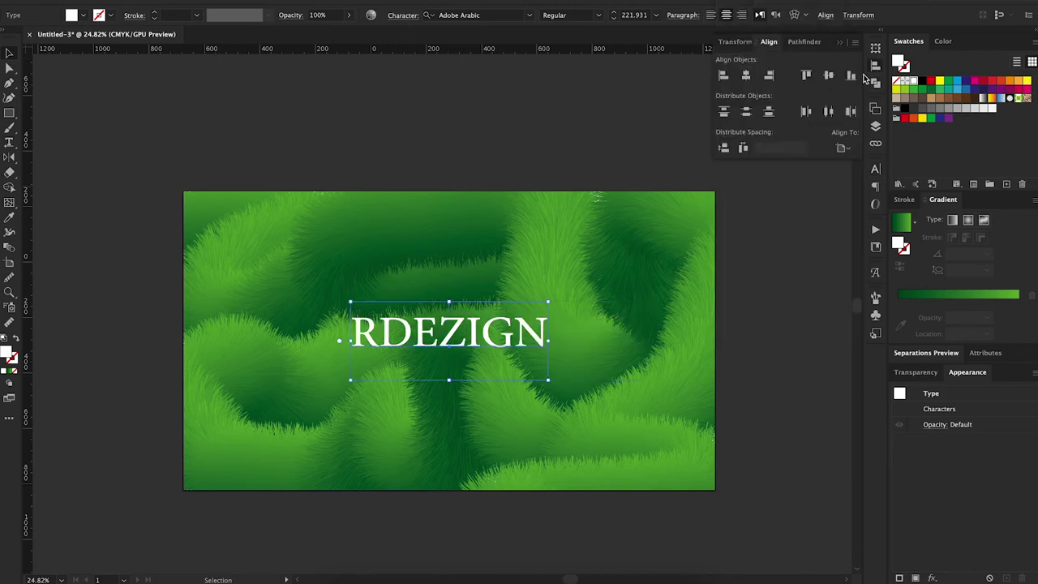
click(875, 68)
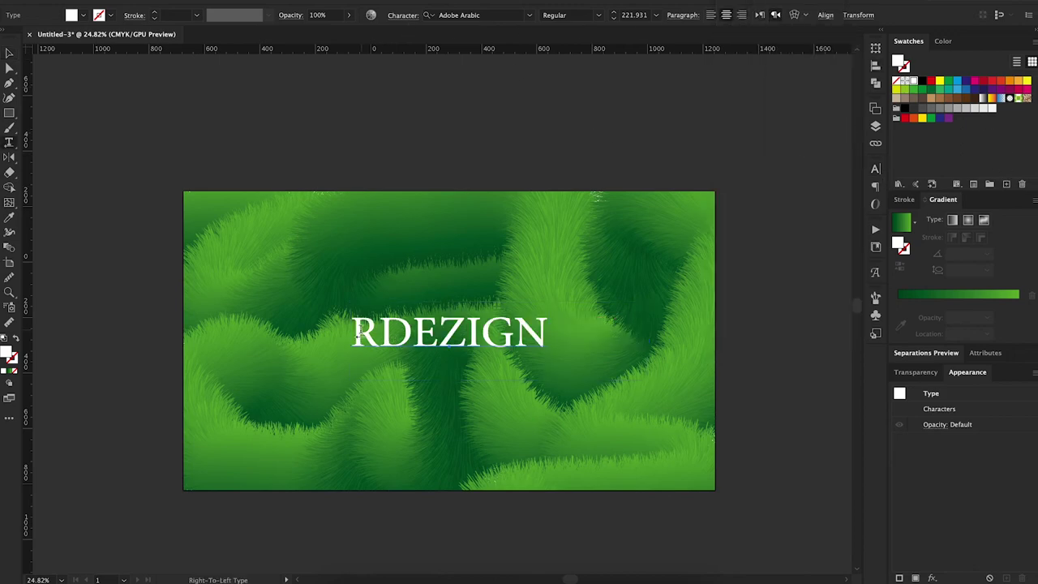
Search 'time' in the font field and apply Times Ten LT Std Roman to RDEZIGN
click(467, 15)
text(time)
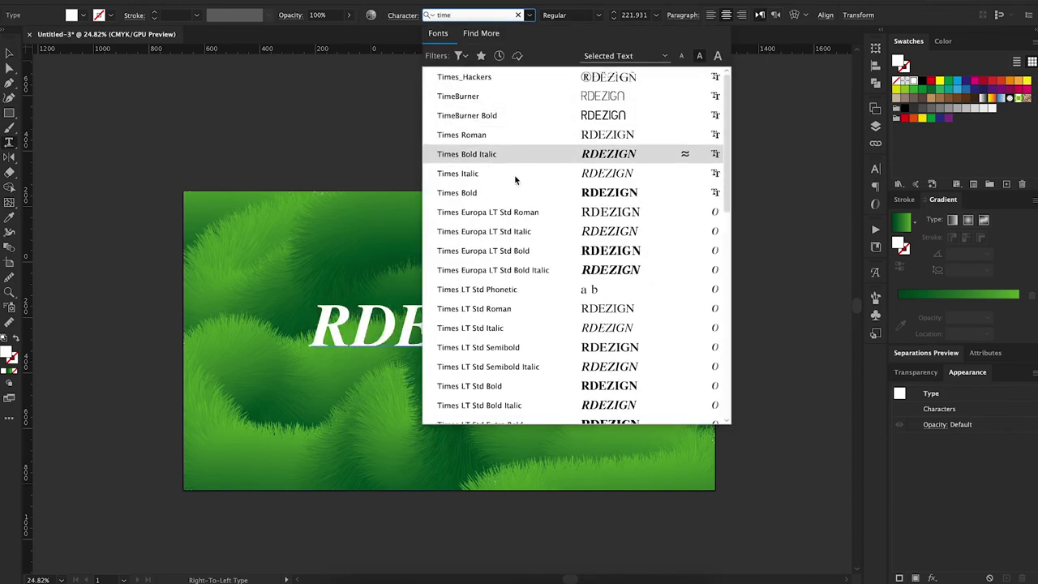
scroll(551, 312, down, 3)
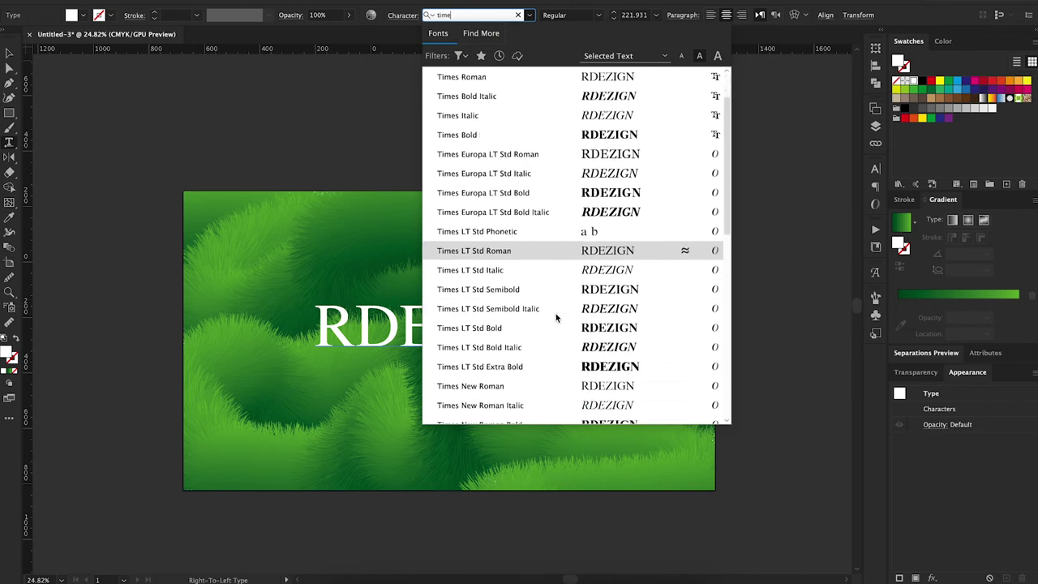
scroll(550, 313, down, 2)
scroll(569, 357, down, 5)
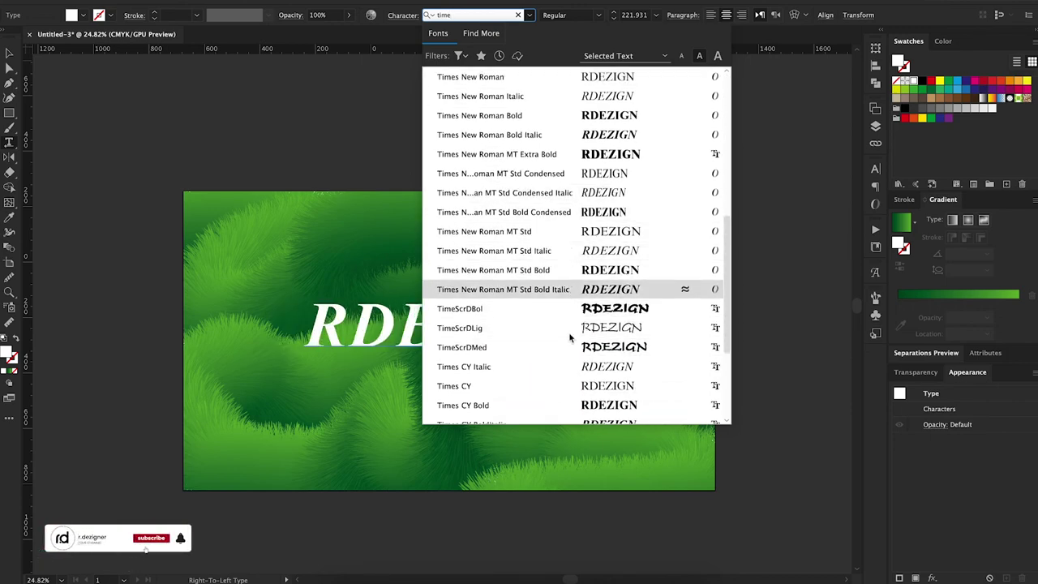
scroll(570, 333, down, 3)
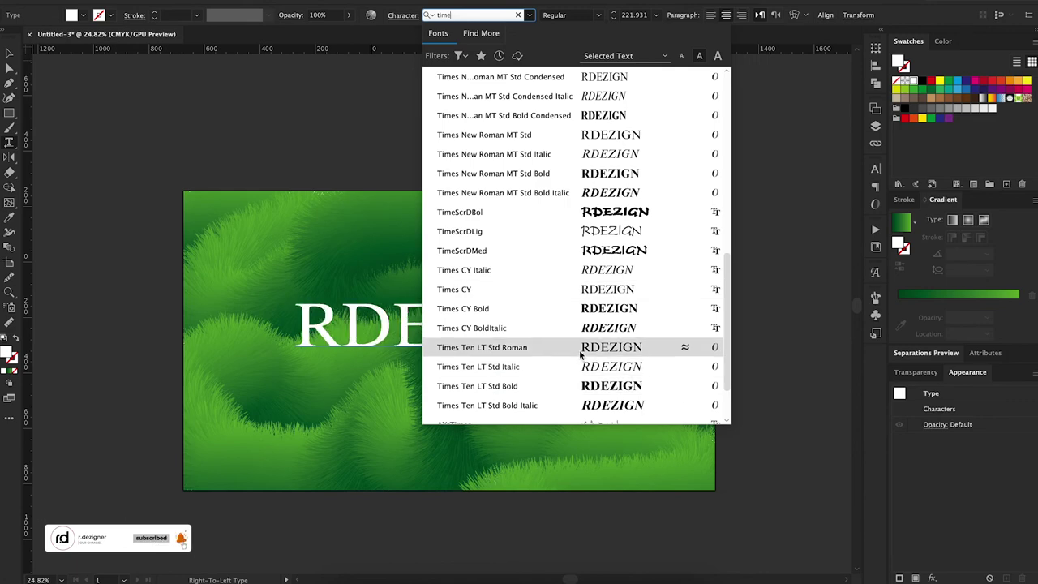
click(581, 353)
key(Escape)
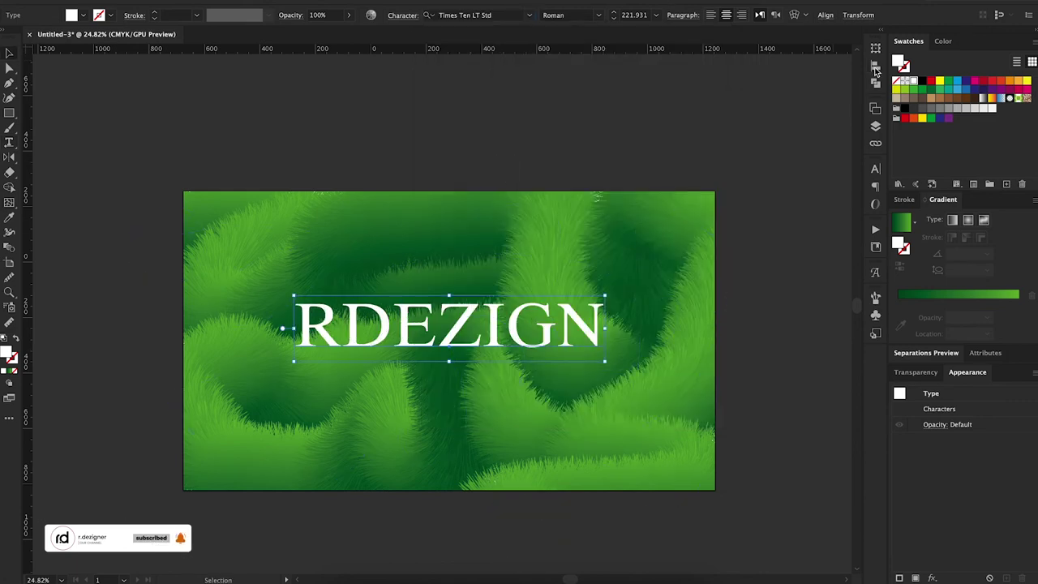
Centre the title vertically on the artboard and deselect it
click(825, 14)
click(832, 75)
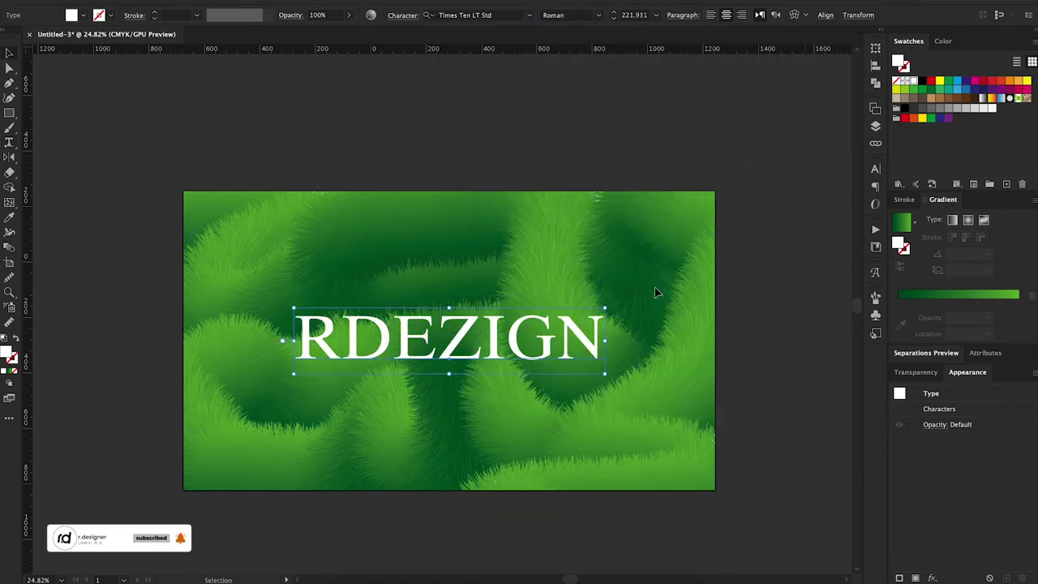
click(822, 386)
Duplicate the title just below it and retype the copy as FOREST WALLPAPER
drag(454, 359, 457, 412)
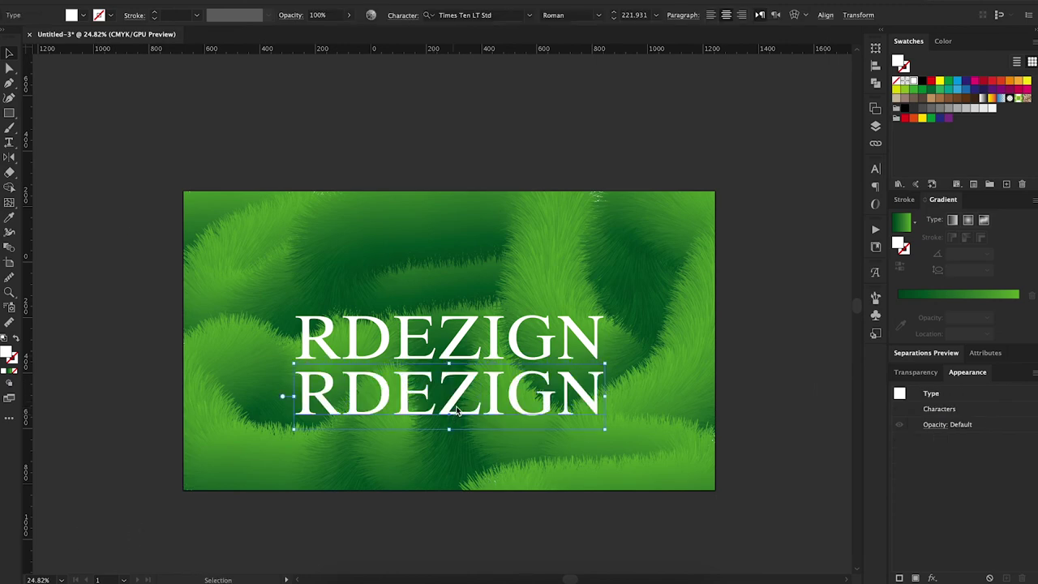
double_click(455, 406)
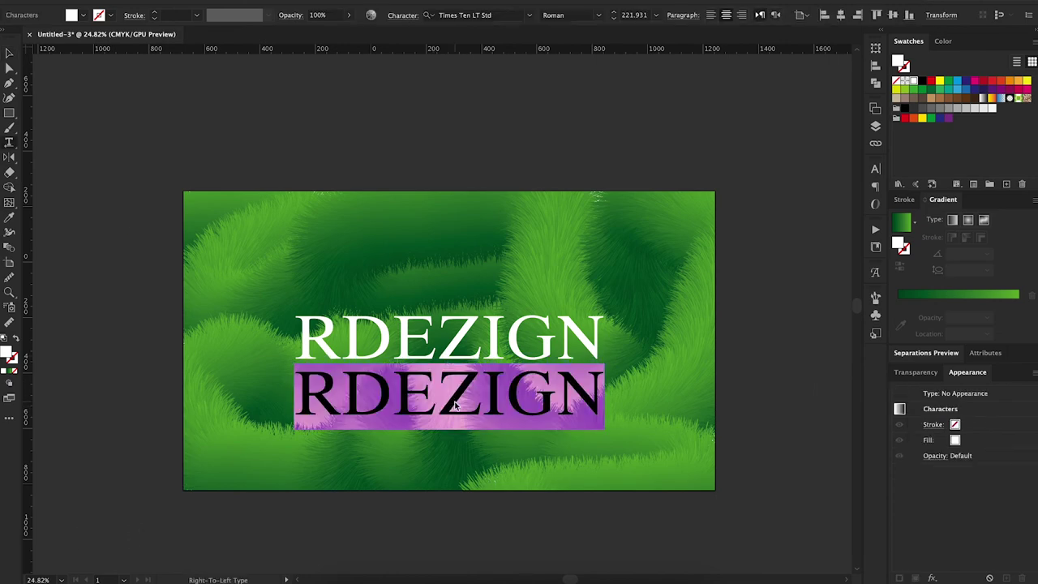
key(BackSpace)
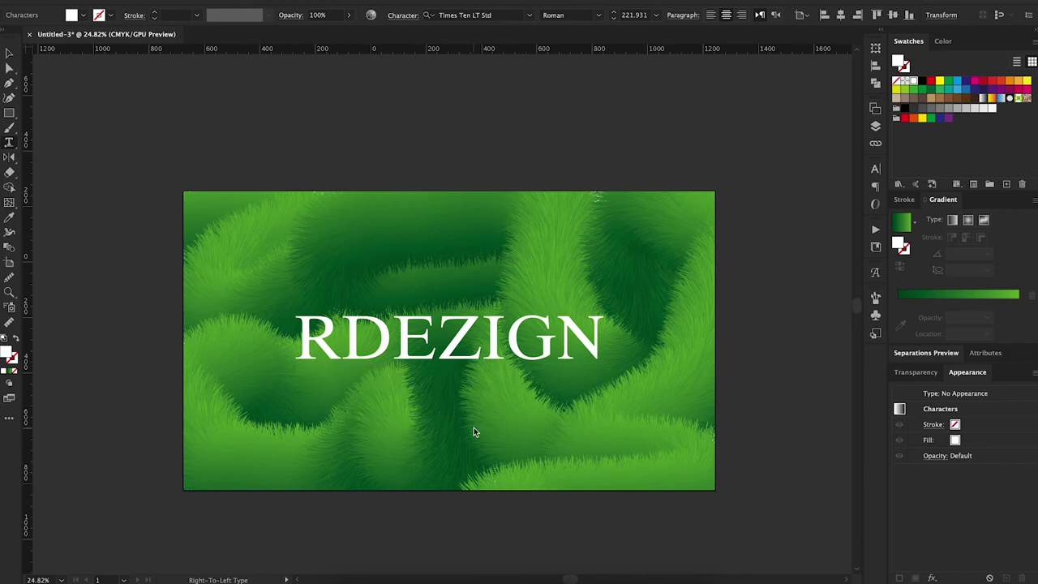
text(FOREST )
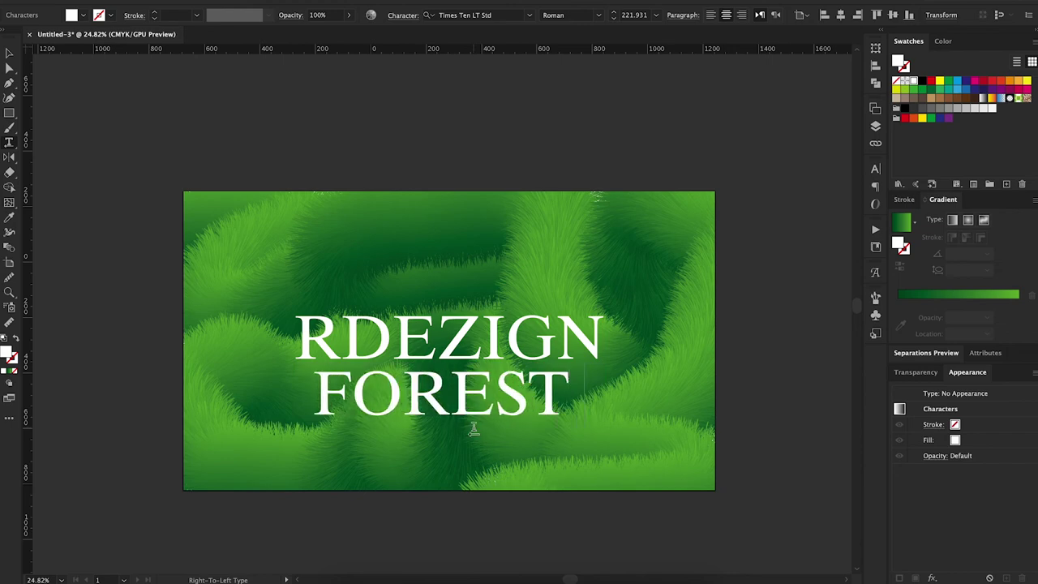
text(WALL)
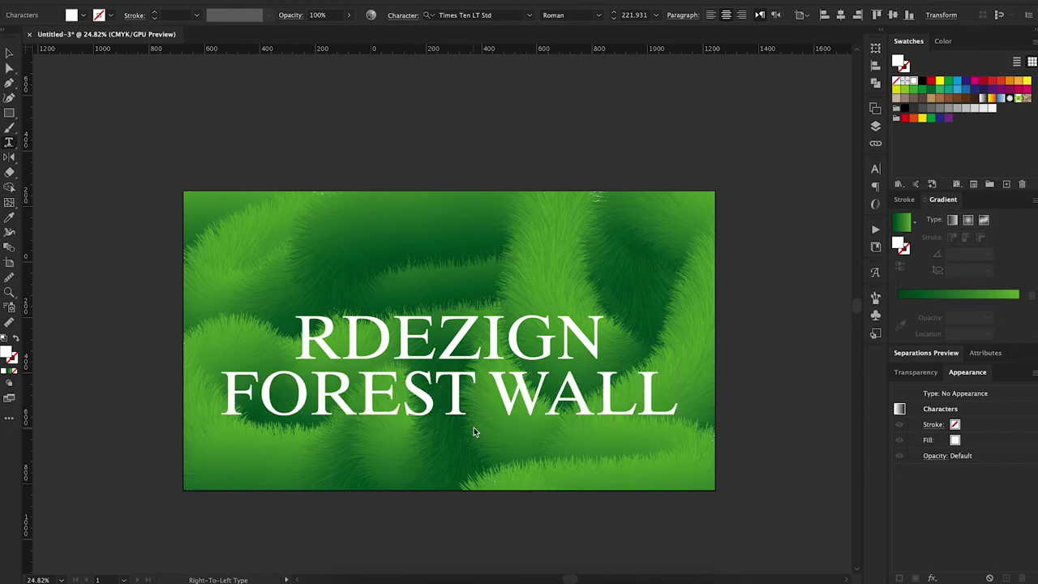
text(PAP)
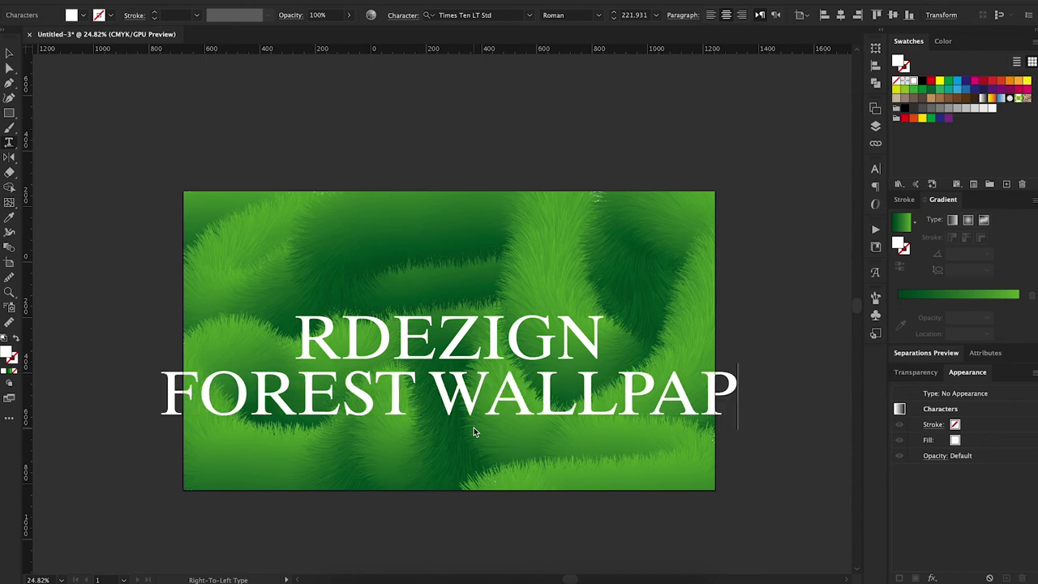
text(ER)
Shrink the FOREST WALLPAPER subtitle, widen its letter spacing, and centre it horizontally on the artboard
triple_click(473, 430)
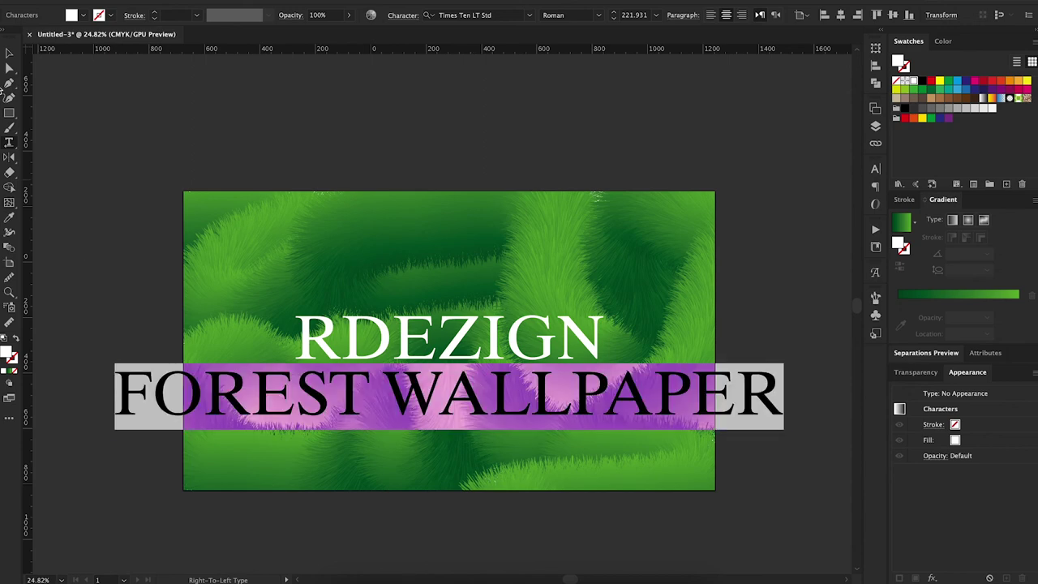
click(9, 53)
key(e)
drag(783, 430, 510, 433)
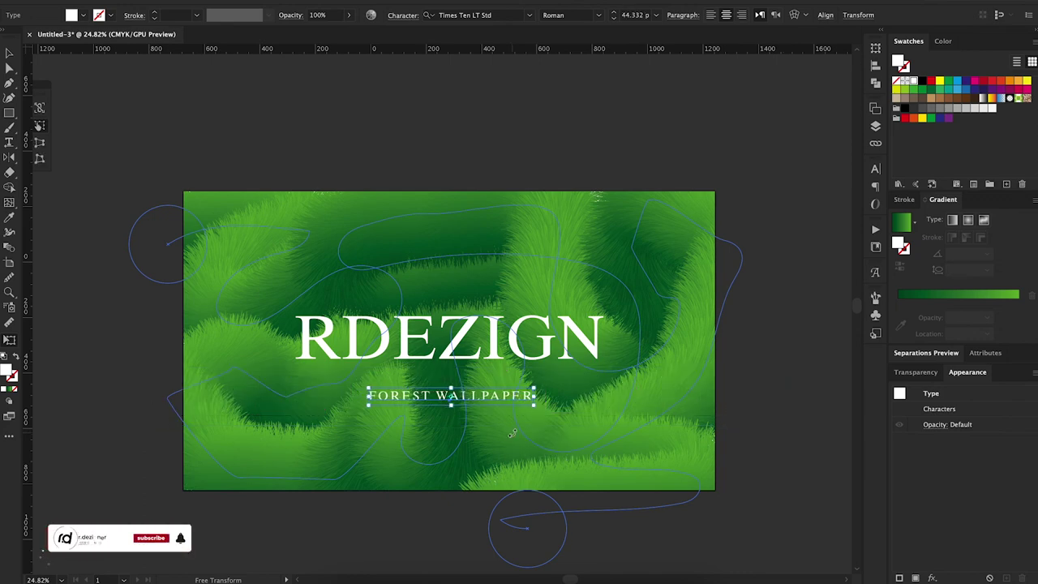
key(alt+Right)
key(alt+Right)
key(alt+Right)
click(875, 73)
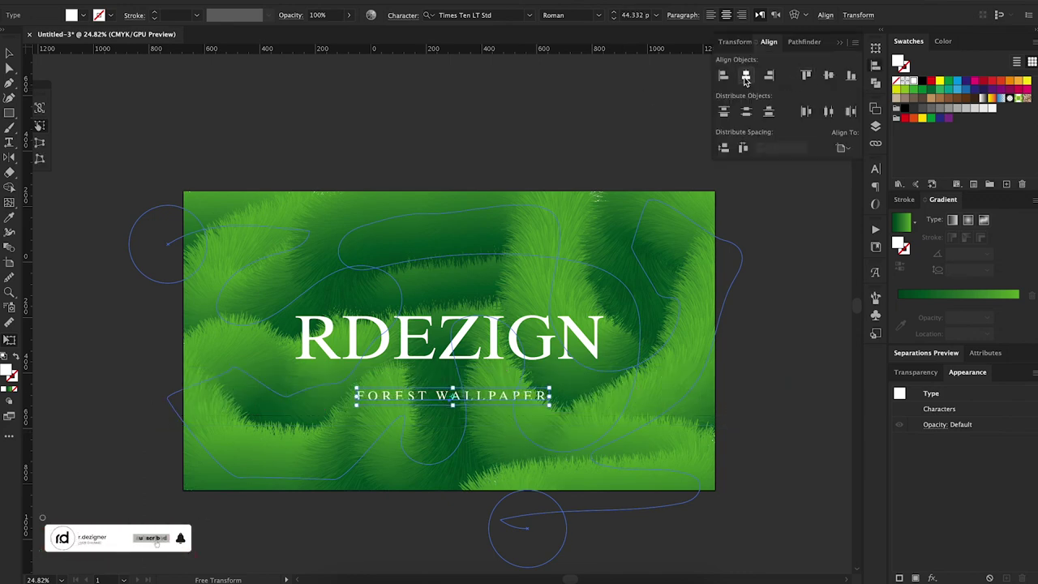
click(747, 77)
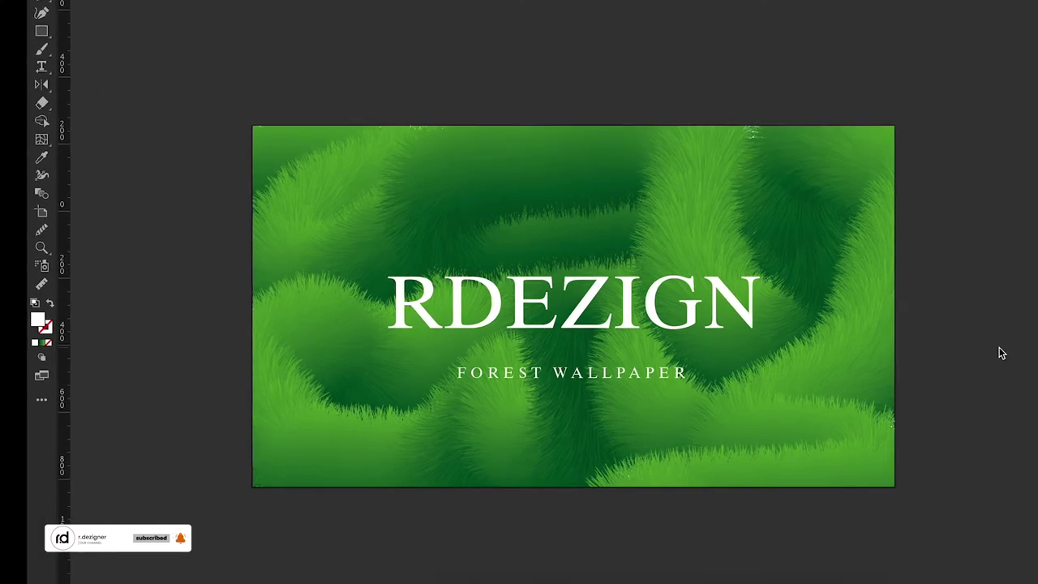